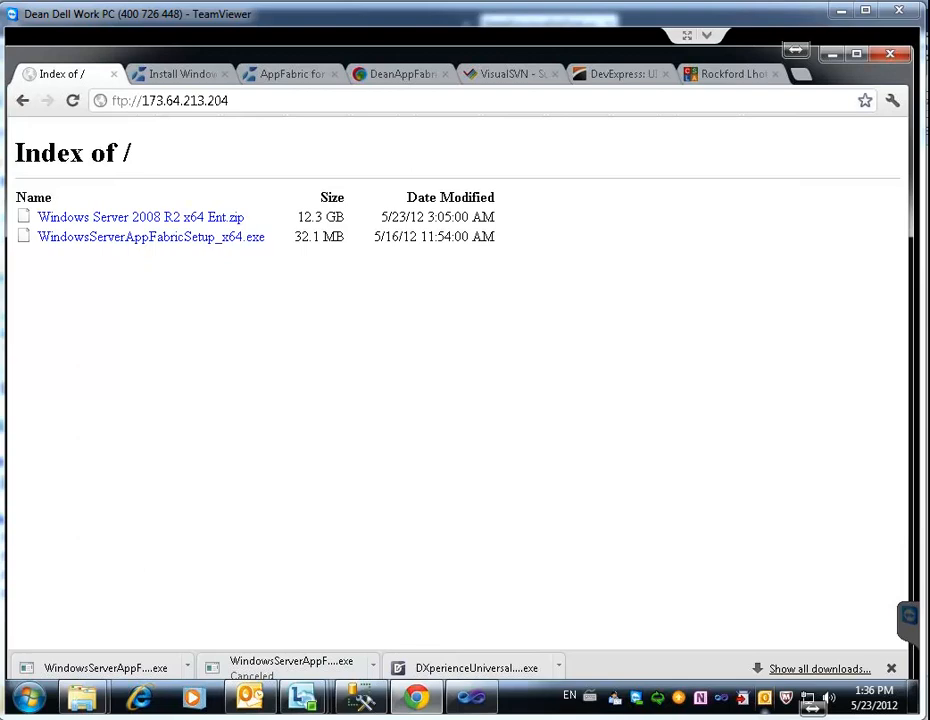
Show the downloaded WindowsServerAppFabricSetup_x64 installer in its folder from Chrome's downloads
{"action": "right_click", "coordinate": [143, 238]}
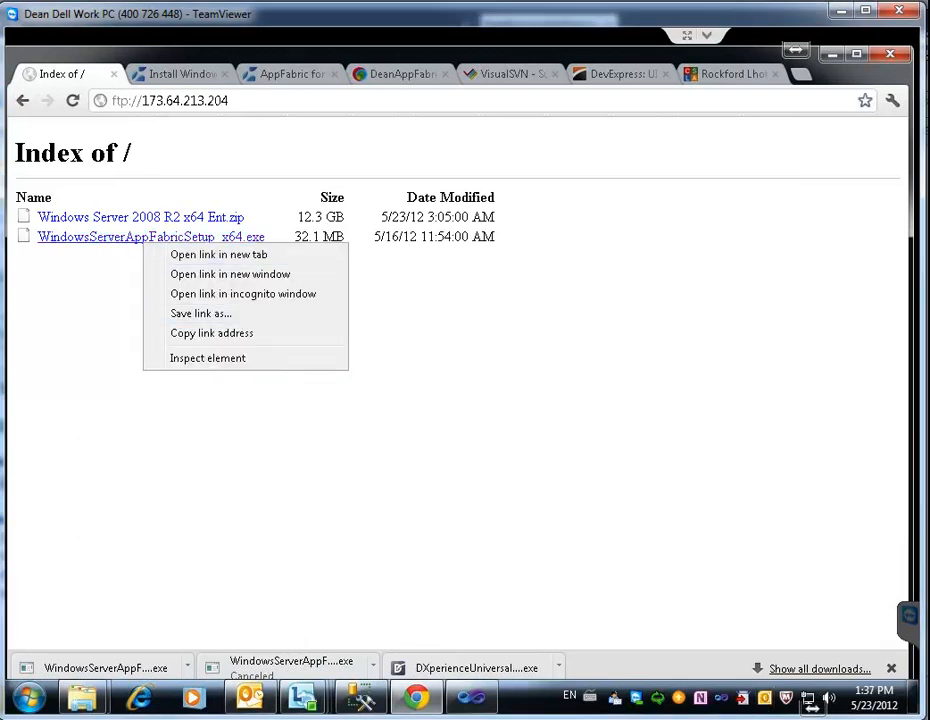
{"action": "key", "text": "Escape"}
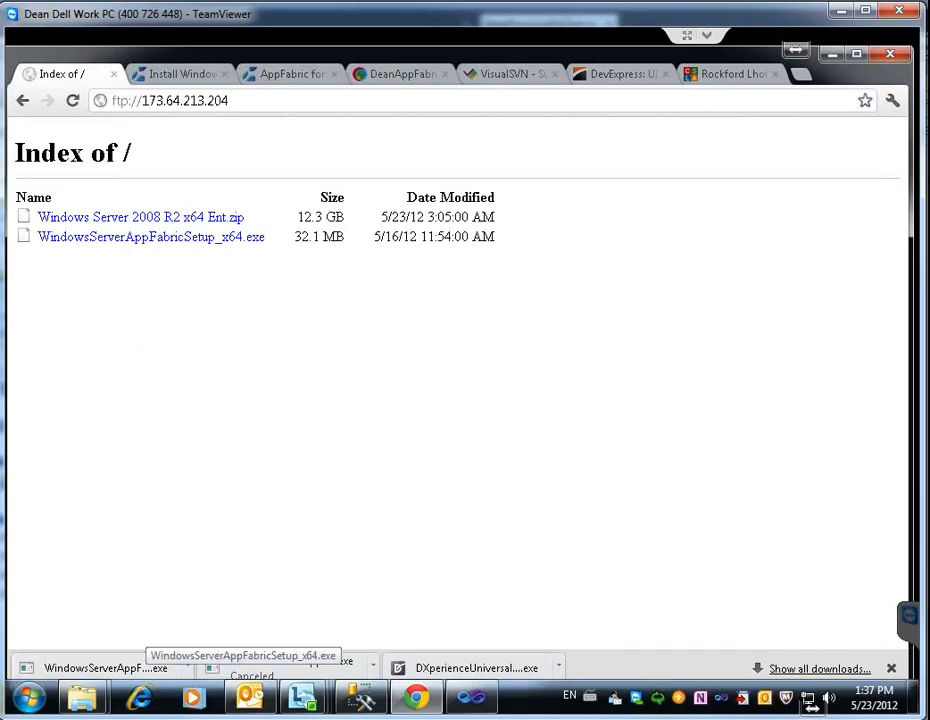
{"action": "left_click", "coordinate": [187, 666]}
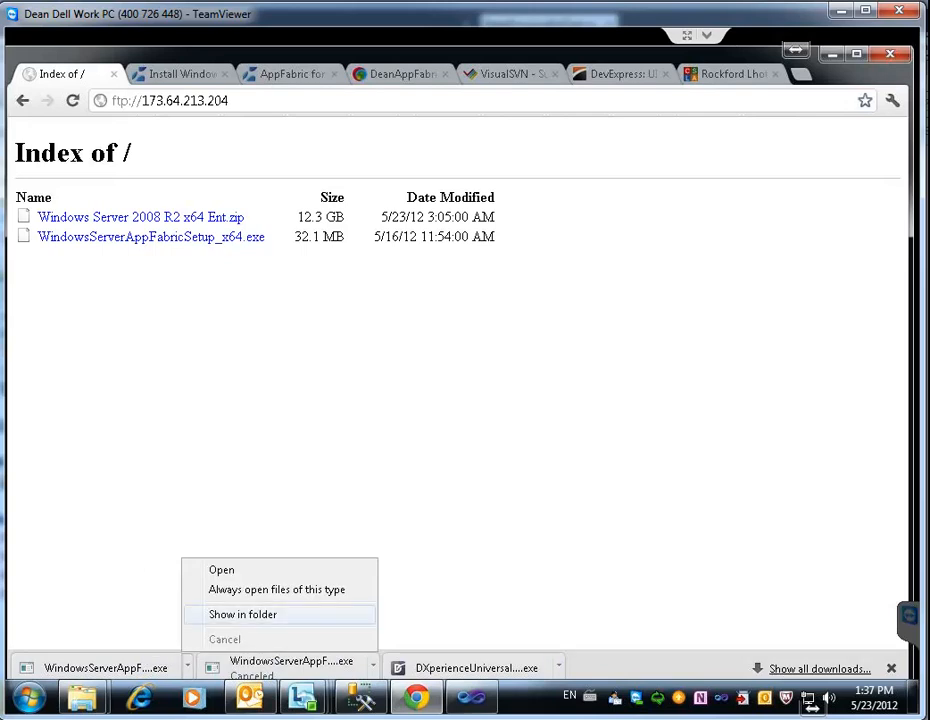
{"action": "left_click", "coordinate": [242, 614]}
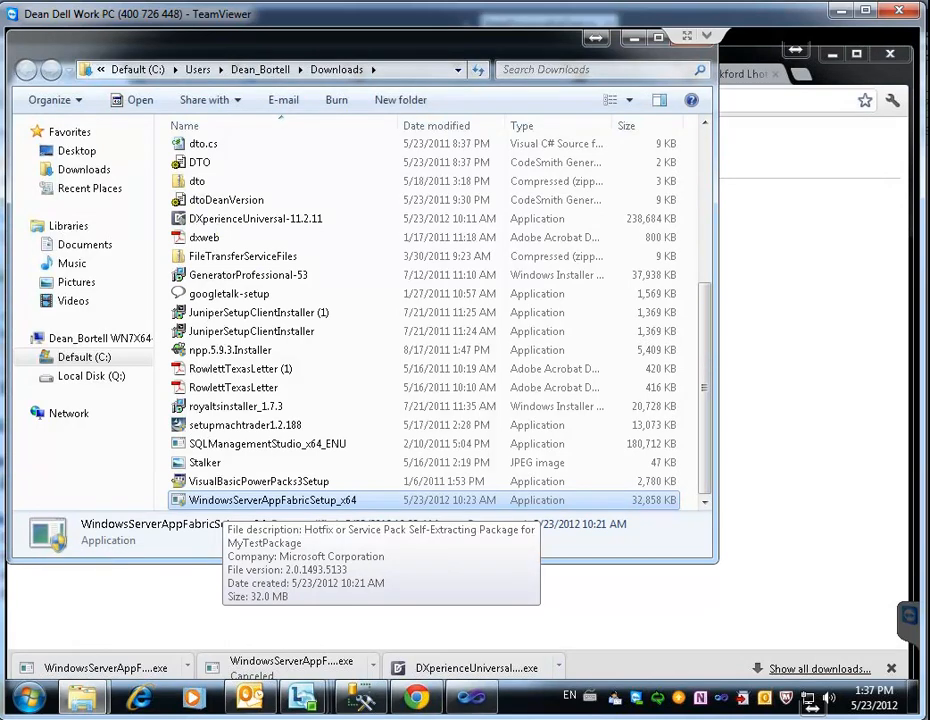
Run WindowsServerAppFabricSetup_x64 as administrator, approve the UAC prompt, and minimize the Downloads window
{"action": "right_click", "coordinate": [222, 500]}
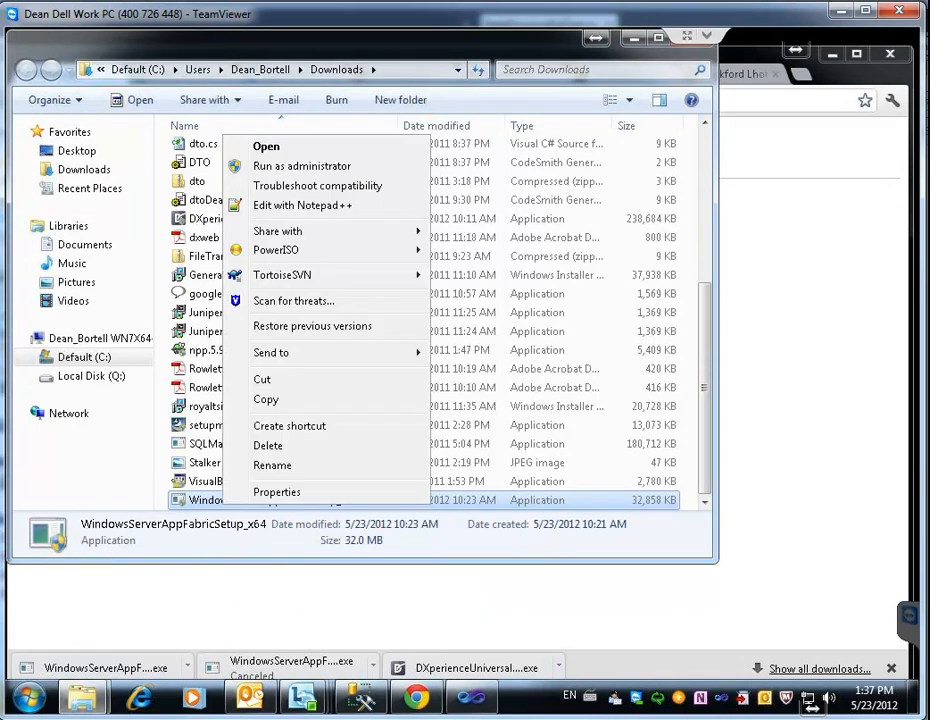
{"action": "left_click", "coordinate": [300, 166]}
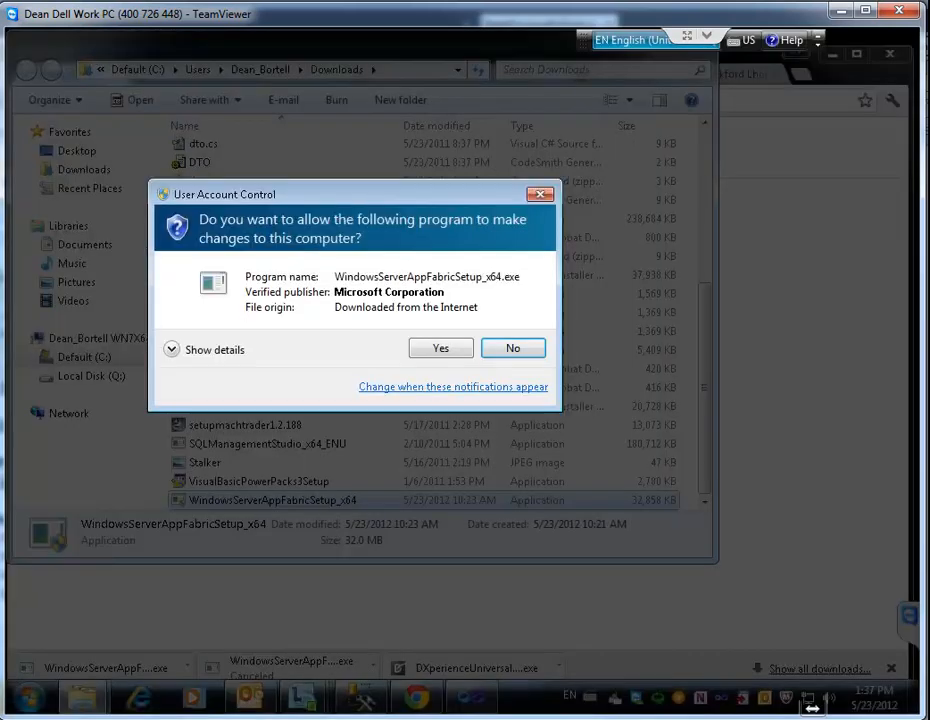
{"action": "left_click", "coordinate": [441, 348]}
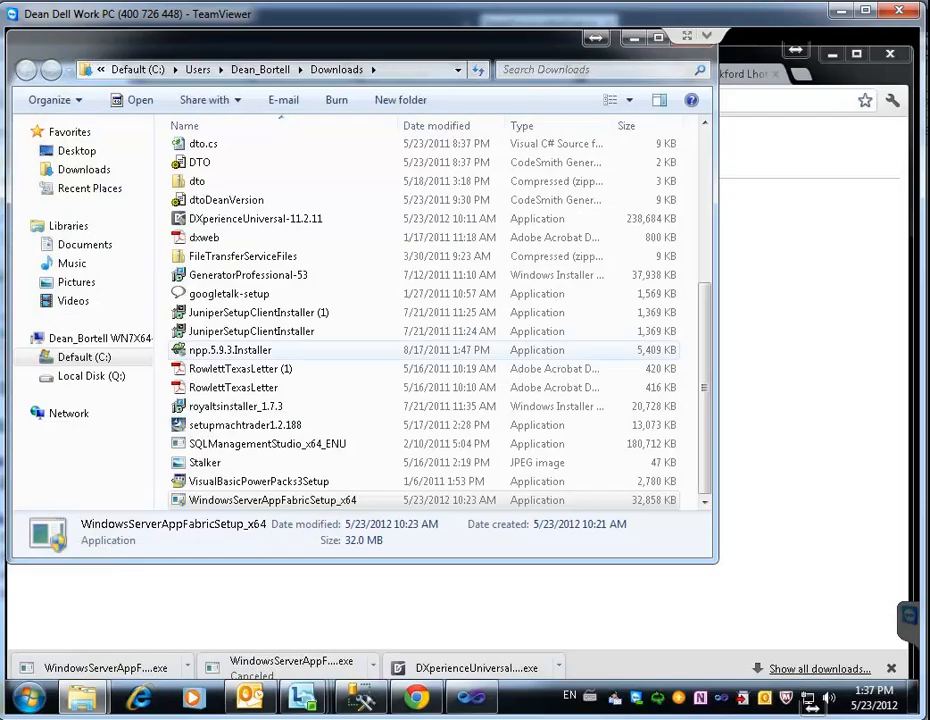
{"action": "left_click", "coordinate": [633, 38]}
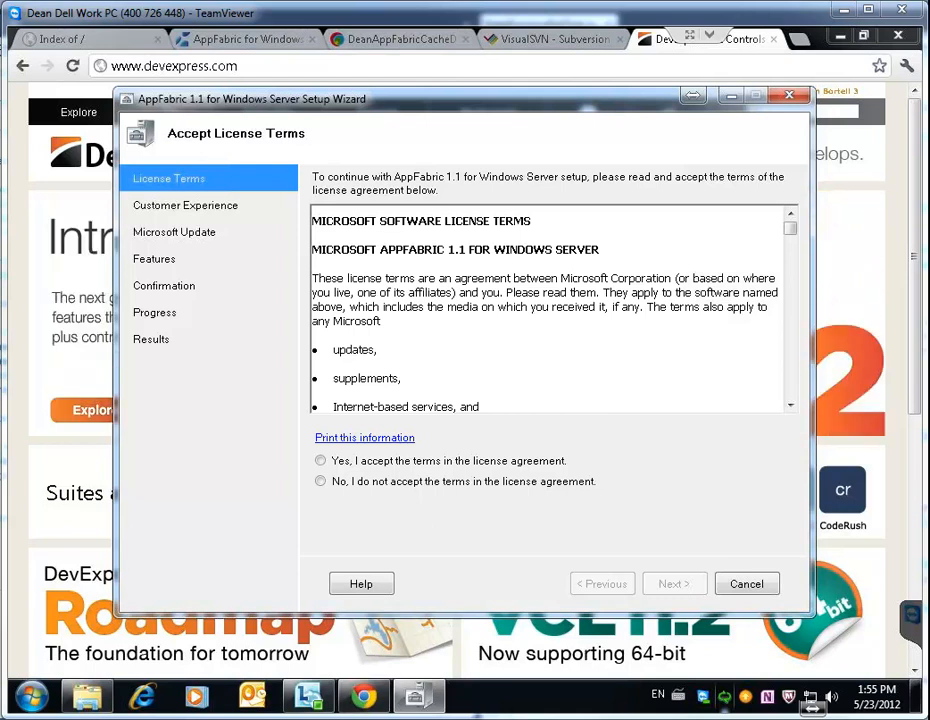
Accept the AppFabric license terms and continue without joining the Customer Experience Improvement Program
{"action": "left_click", "coordinate": [321, 461]}
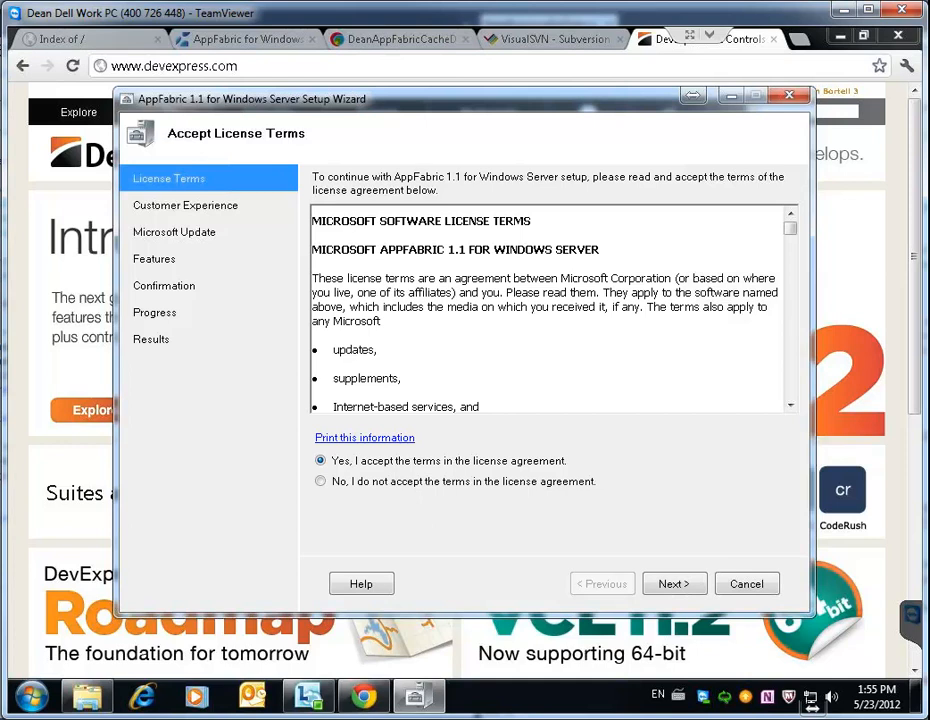
{"action": "left_click", "coordinate": [675, 584]}
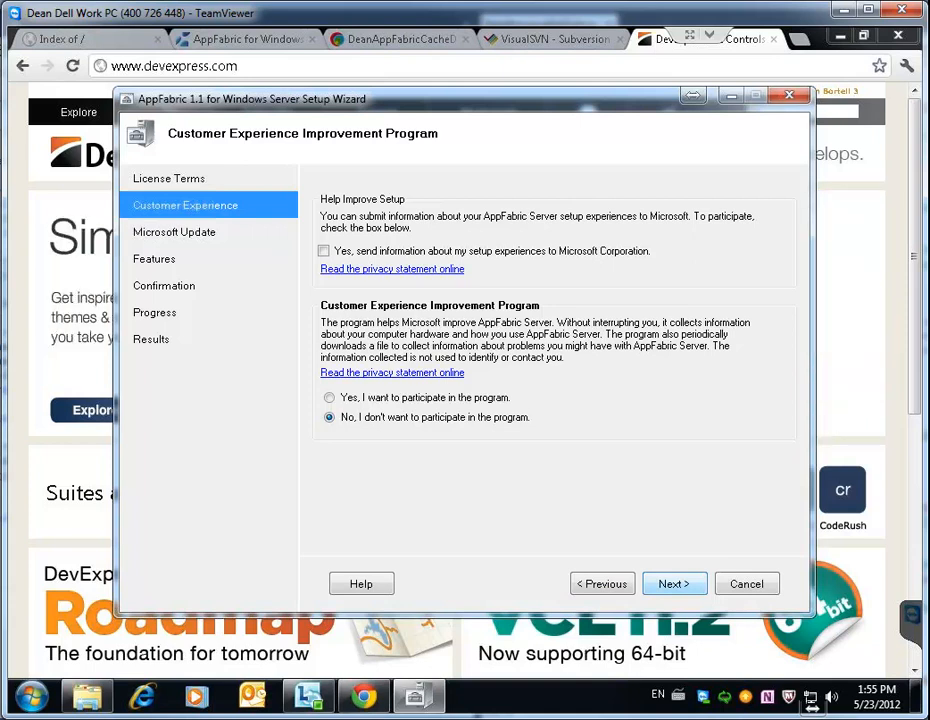
{"action": "left_click", "coordinate": [674, 584]}
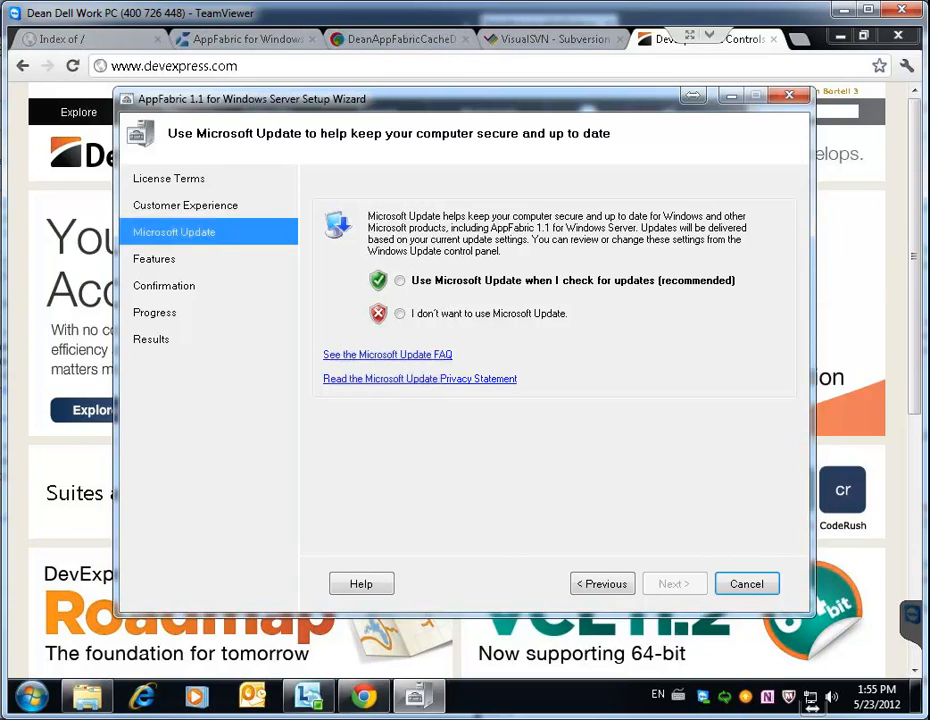
Choose 'Use Microsoft Update when I check for updates' and continue to Feature Selection
{"action": "left_click", "coordinate": [400, 281]}
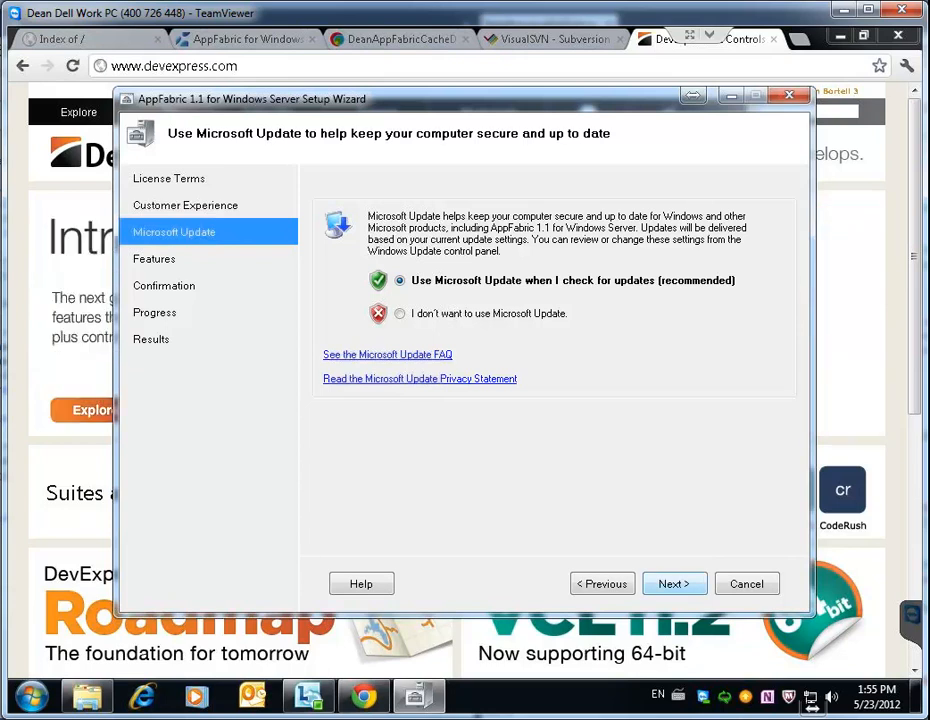
{"action": "left_click", "coordinate": [674, 584]}
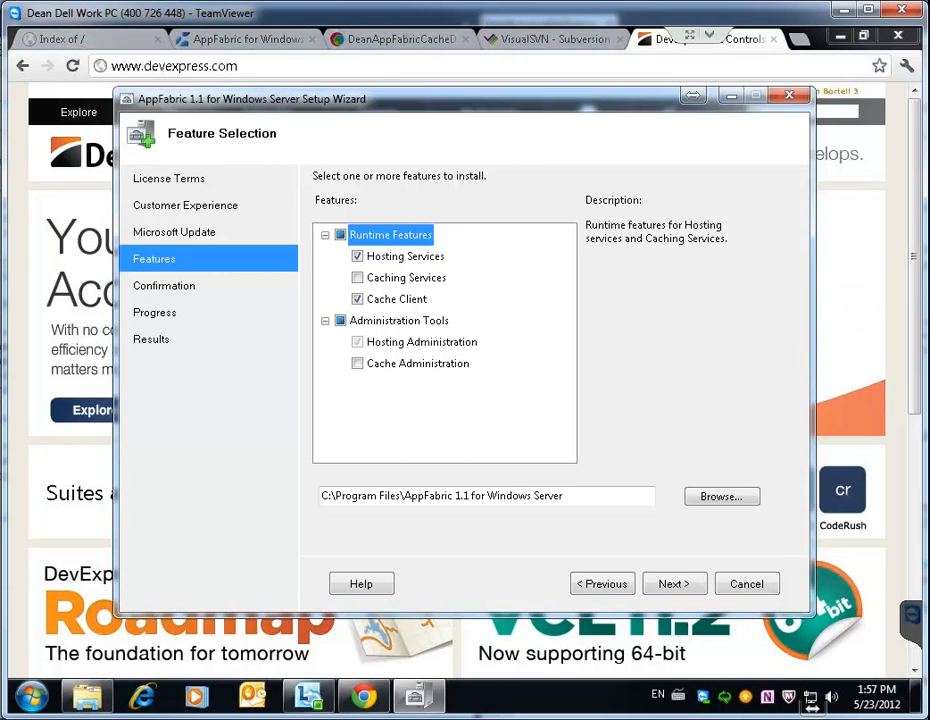
Add Caching Services and Cache Administration to the features and continue to confirmation
{"action": "left_click", "coordinate": [358, 278]}
{"action": "left_click", "coordinate": [358, 364]}
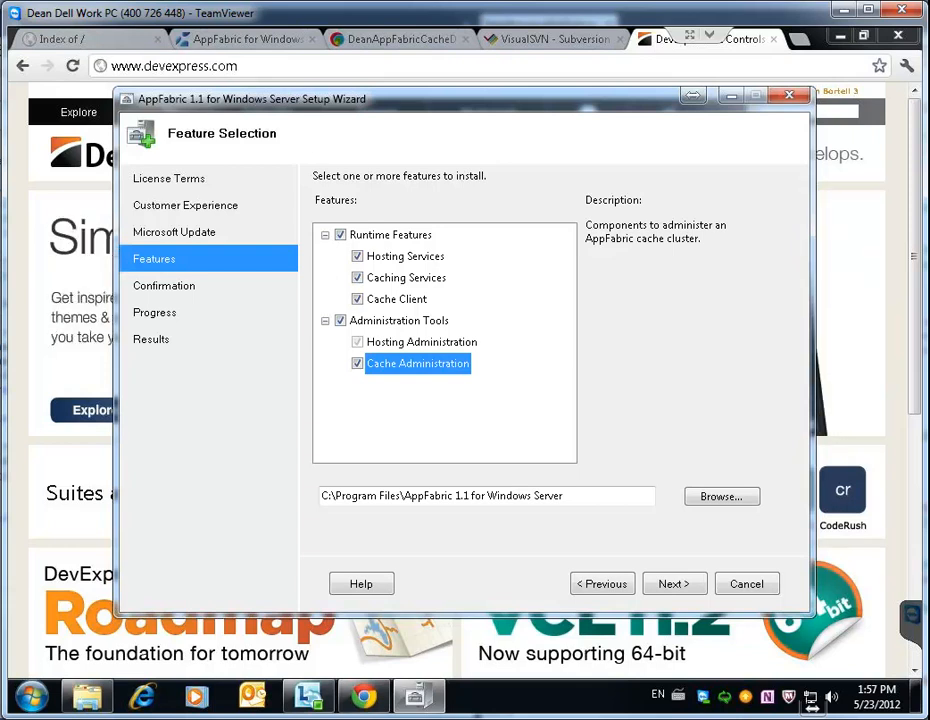
{"action": "left_click", "coordinate": [675, 584]}
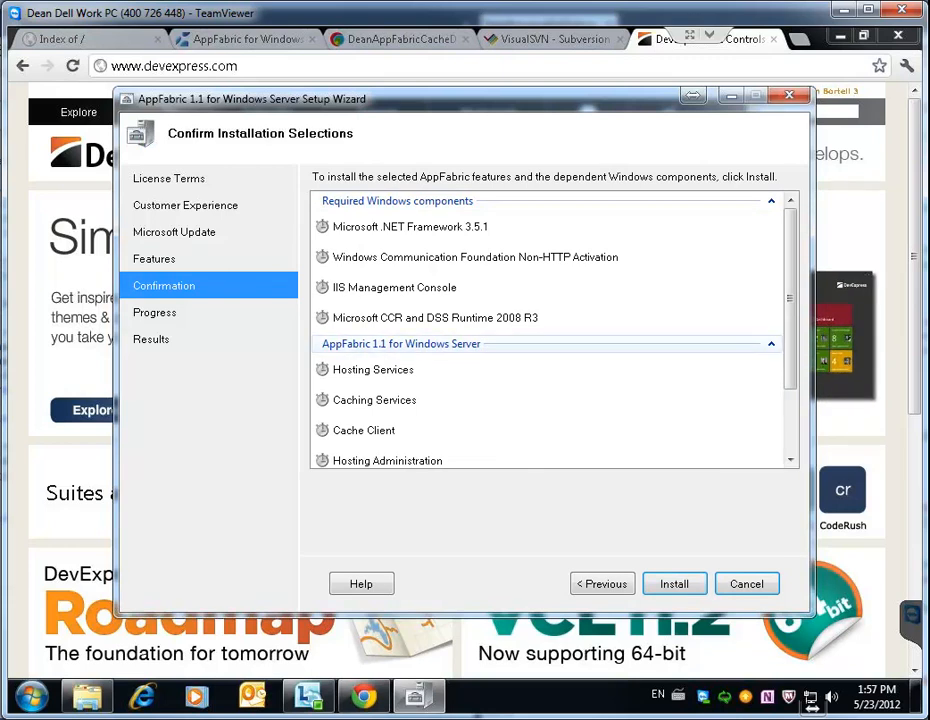
Review the required components list and install the selected AppFabric features
{"action": "scroll", "coordinate": [550, 330], "scroll_direction": "down", "scroll_amount": 2}
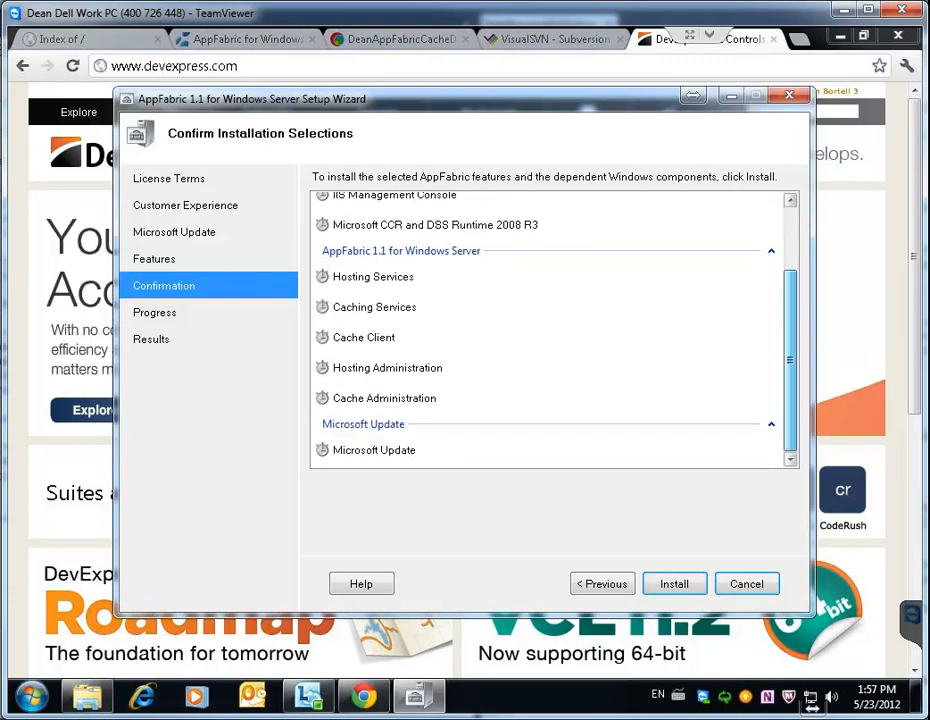
{"action": "scroll", "coordinate": [550, 330], "scroll_direction": "up", "scroll_amount": 2}
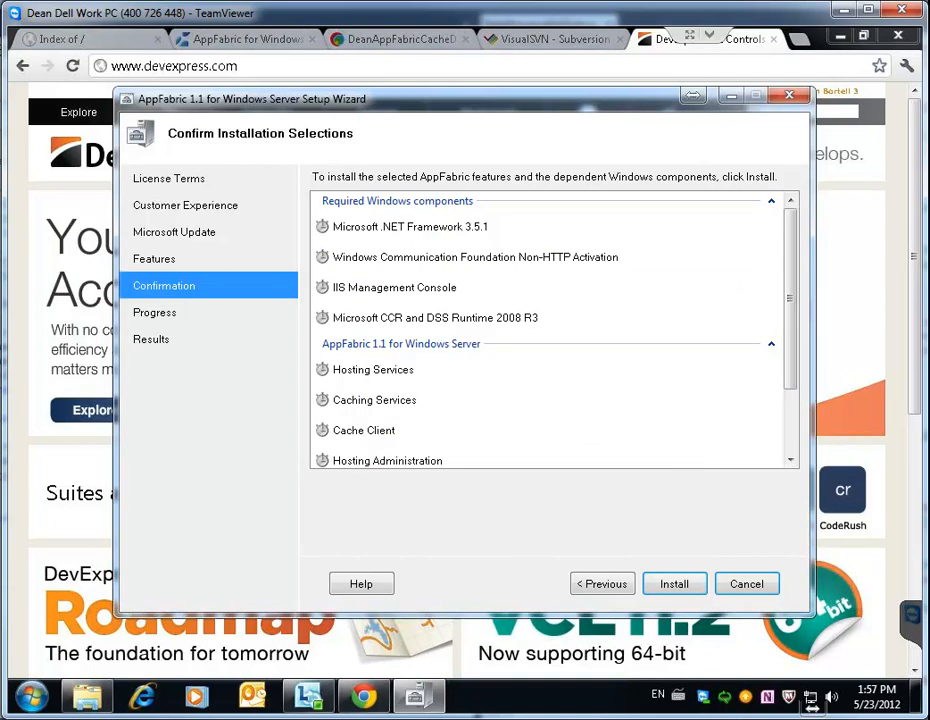
{"action": "scroll", "coordinate": [550, 330], "scroll_direction": "down", "scroll_amount": 2}
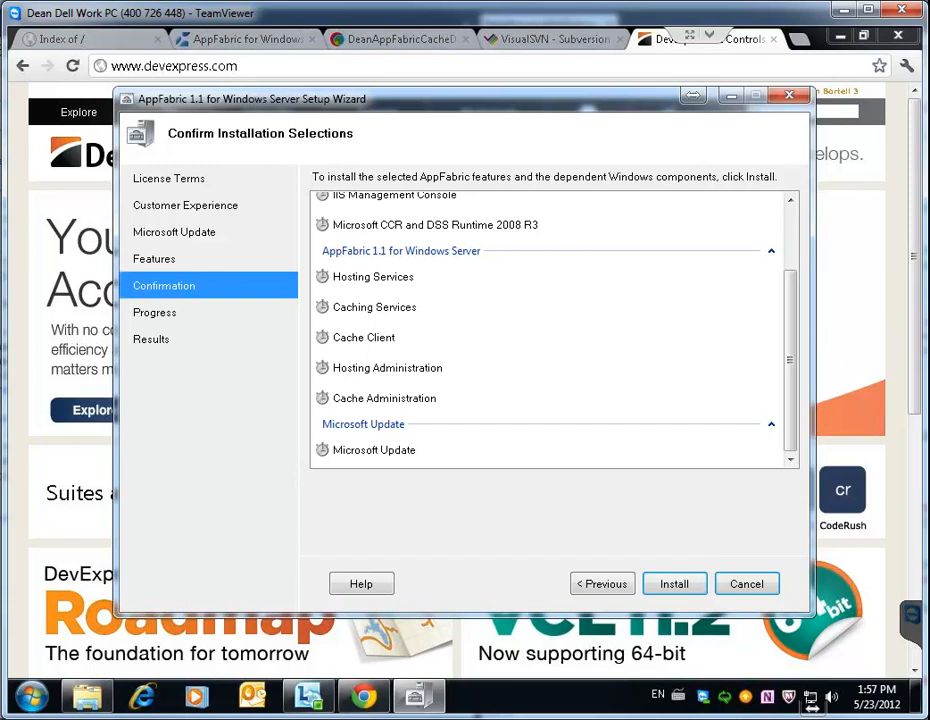
{"action": "left_click", "coordinate": [675, 584]}
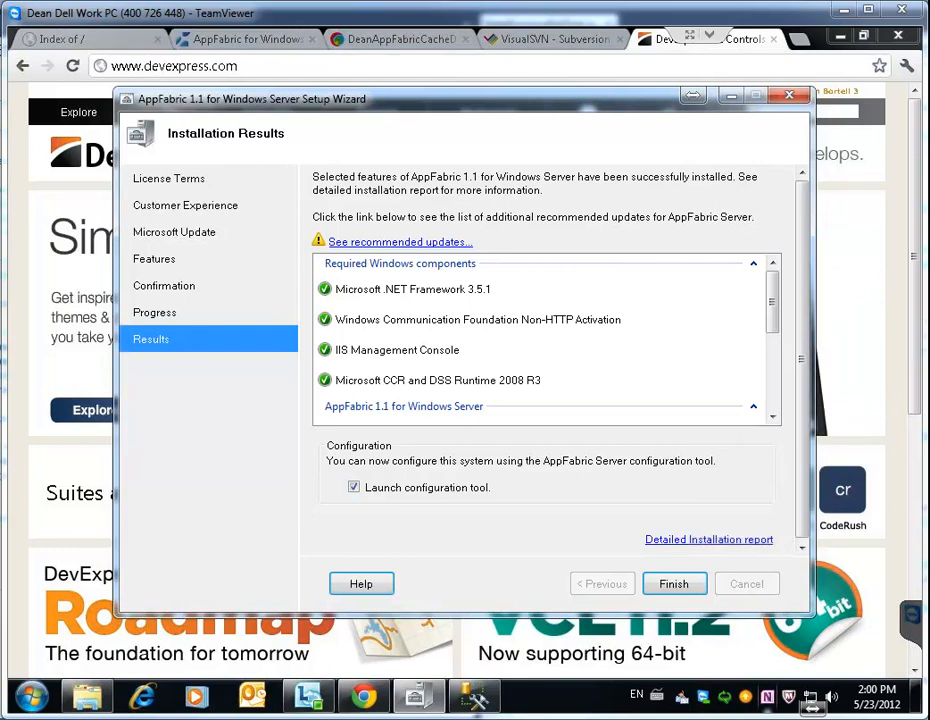
Review the installation results and recommended updates, then Finish with 'Launch configuration tool' left checked
{"action": "scroll", "coordinate": [545, 340], "scroll_direction": "down", "scroll_amount": 2}
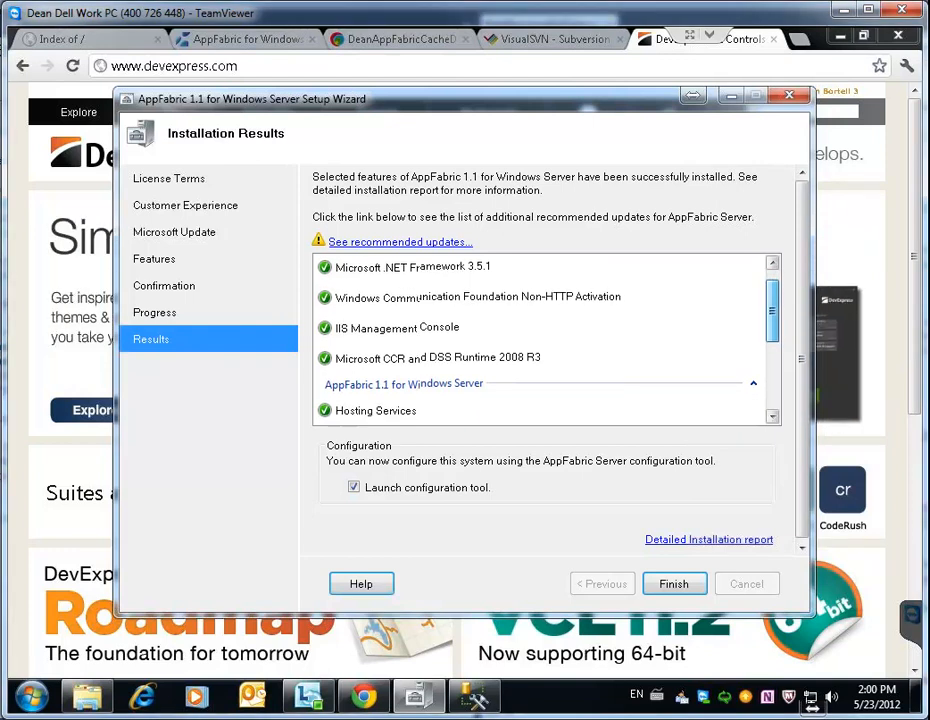
{"action": "scroll", "coordinate": [545, 340], "scroll_direction": "down", "scroll_amount": 2}
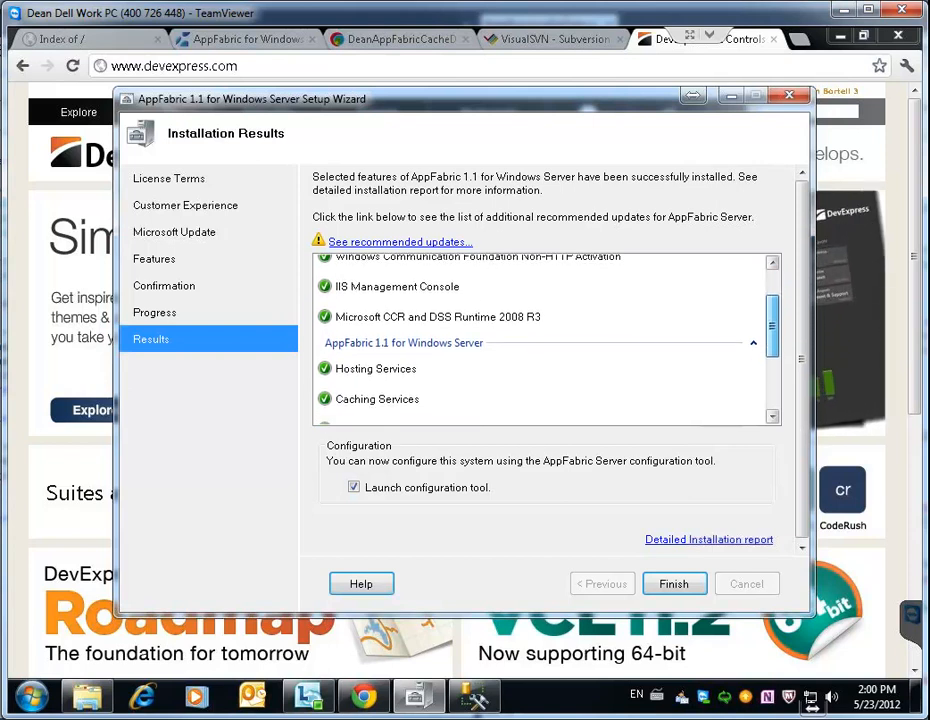
{"action": "scroll", "coordinate": [545, 340], "scroll_direction": "down", "scroll_amount": 4}
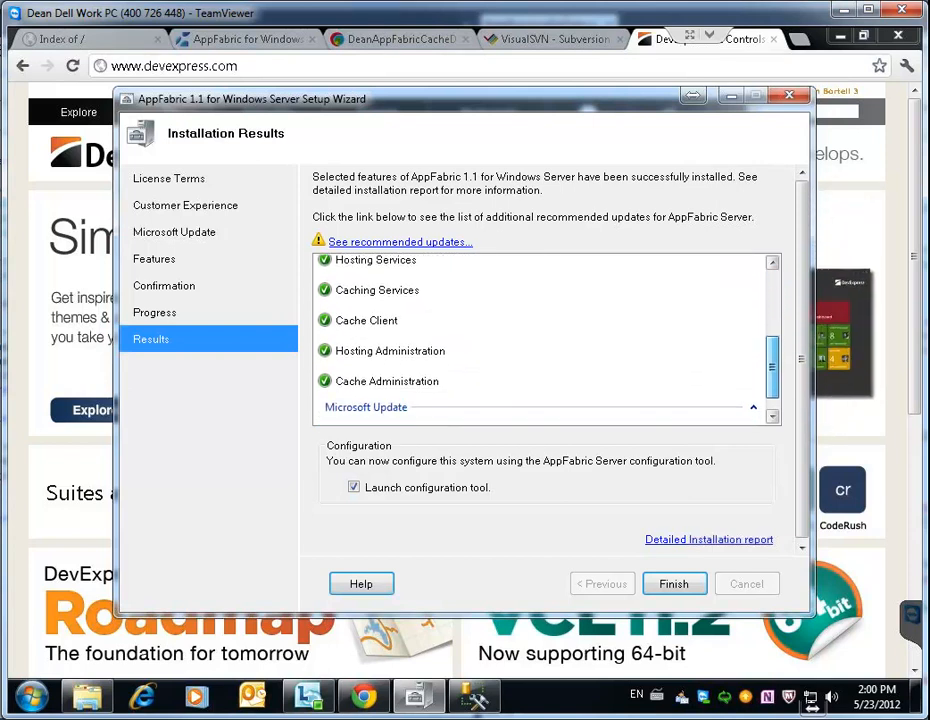
{"action": "scroll", "coordinate": [545, 340], "scroll_direction": "down", "scroll_amount": 1}
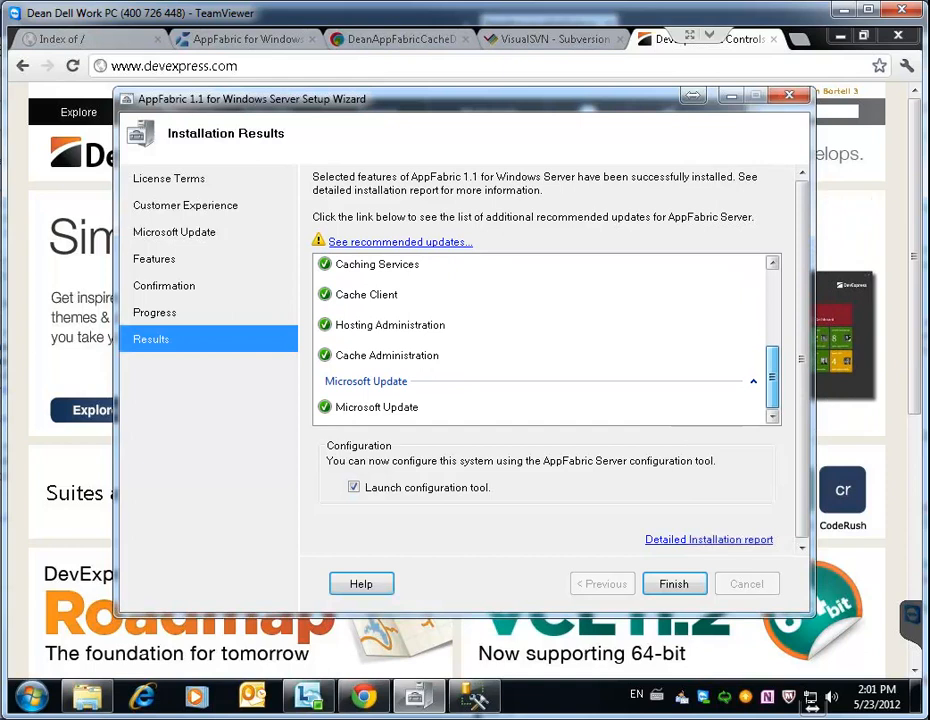
{"action": "scroll", "coordinate": [545, 340], "scroll_direction": "up", "scroll_amount": 7}
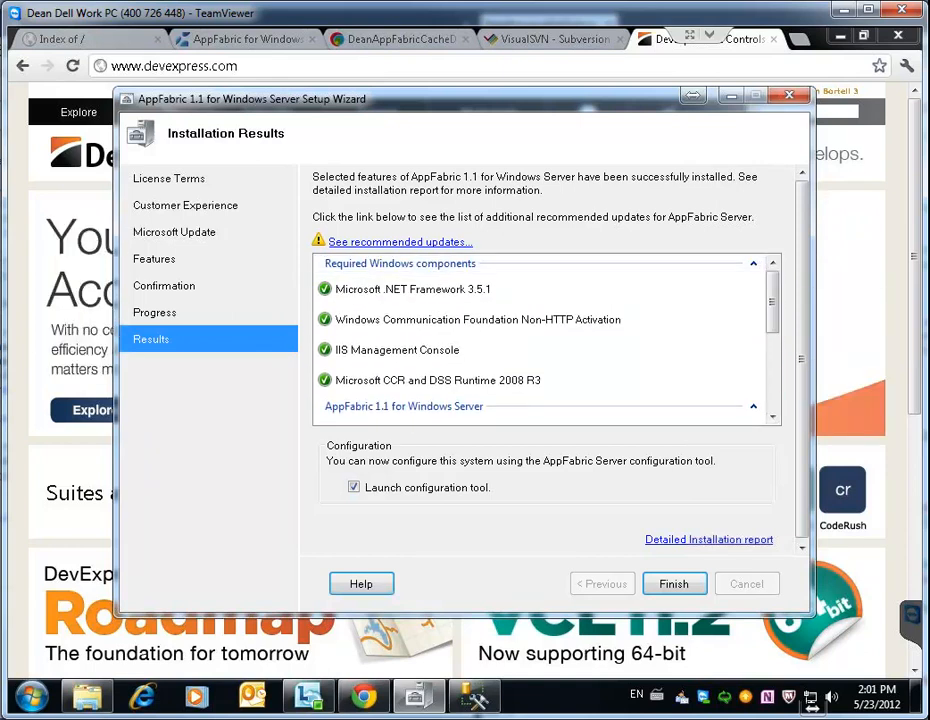
{"action": "left_click", "coordinate": [400, 242]}
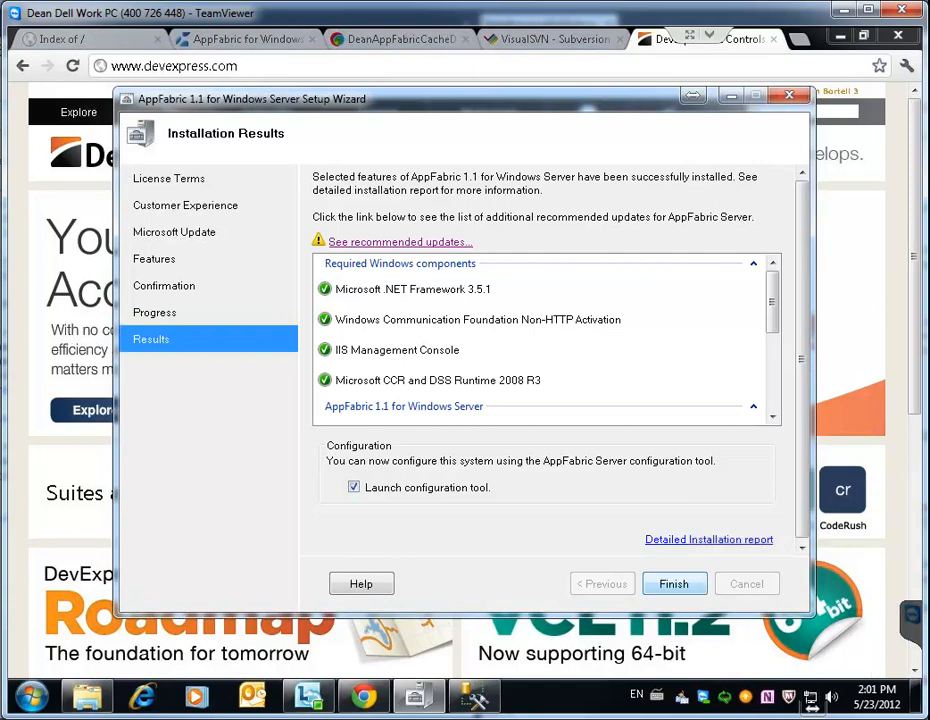
{"action": "key", "text": "Return"}
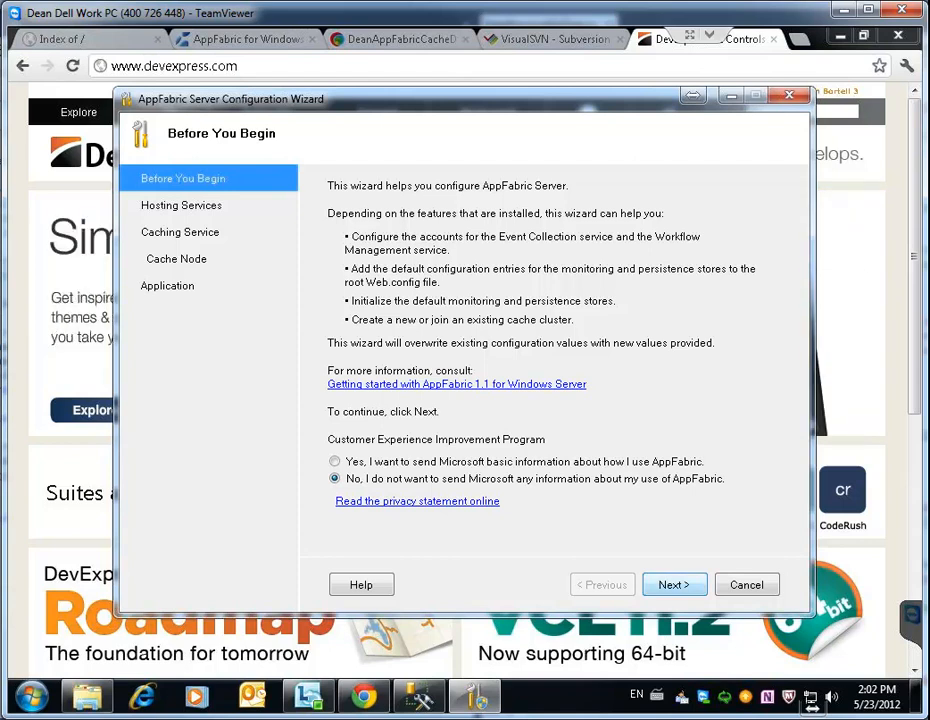
Advance from Before You Begin to the Configure Hosting Services page
{"action": "left_click", "coordinate": [673, 584]}
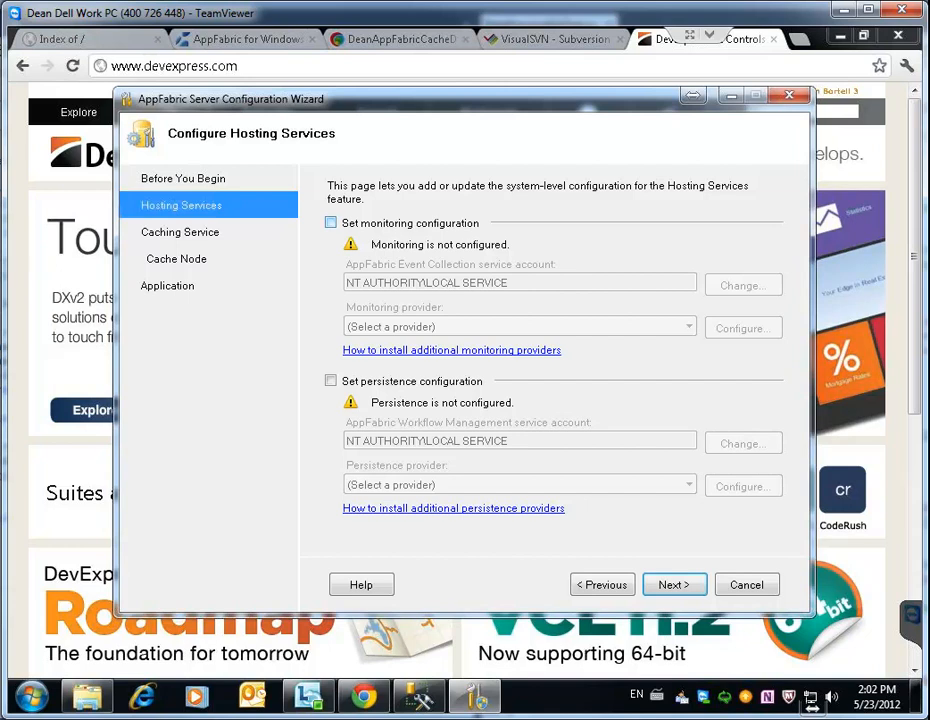
Enable monitoring with the System.Data.SqlClient provider and enable persistence configuration
{"action": "left_click", "coordinate": [331, 223]}
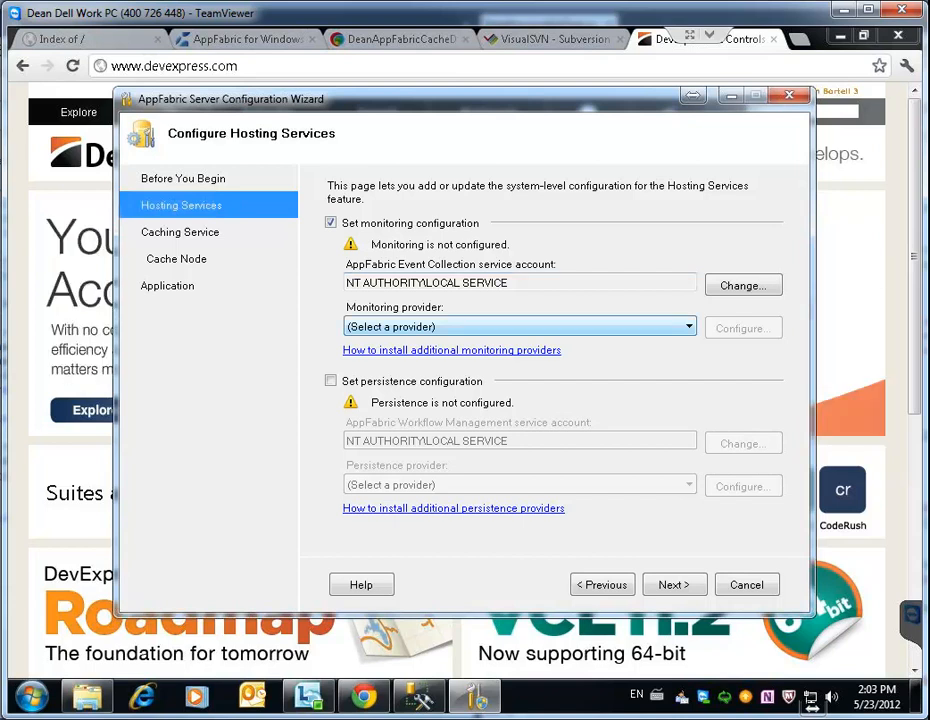
{"action": "left_click", "coordinate": [688, 327]}
{"action": "key", "text": "Return"}
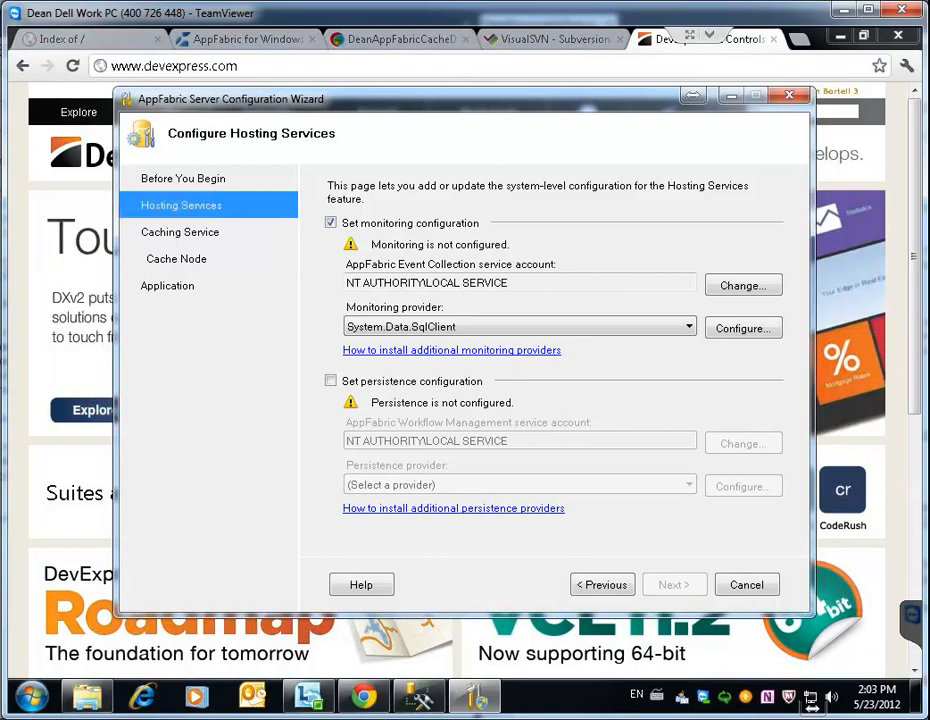
{"action": "left_click", "coordinate": [331, 381]}
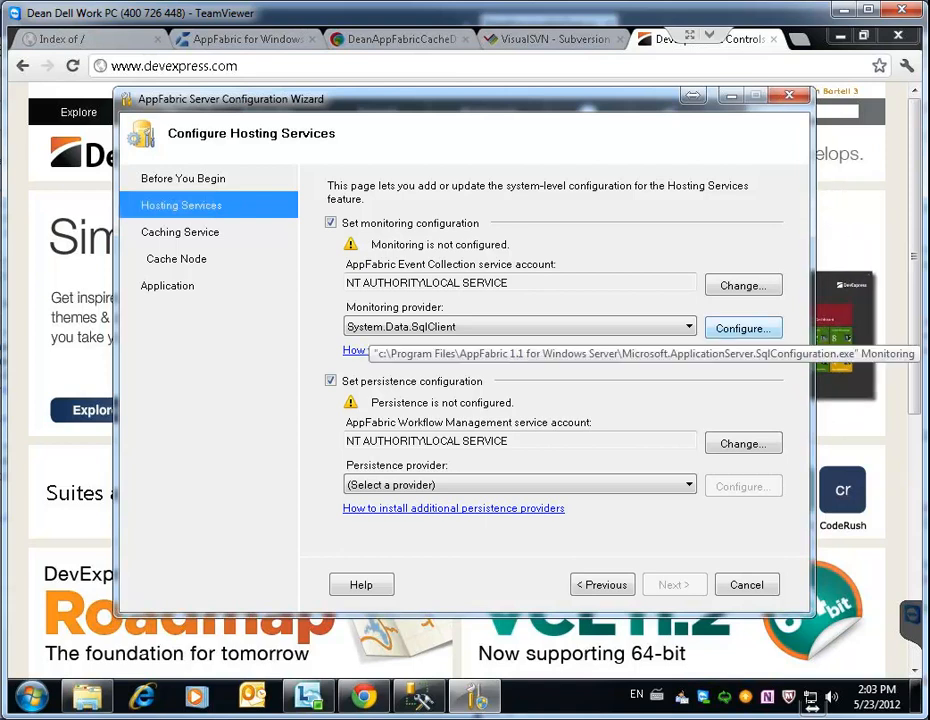
Register and initialize the monitoring store in database AppFabricMonitor, then switch to SQL Server Management Studio
{"action": "left_click", "coordinate": [743, 328]}
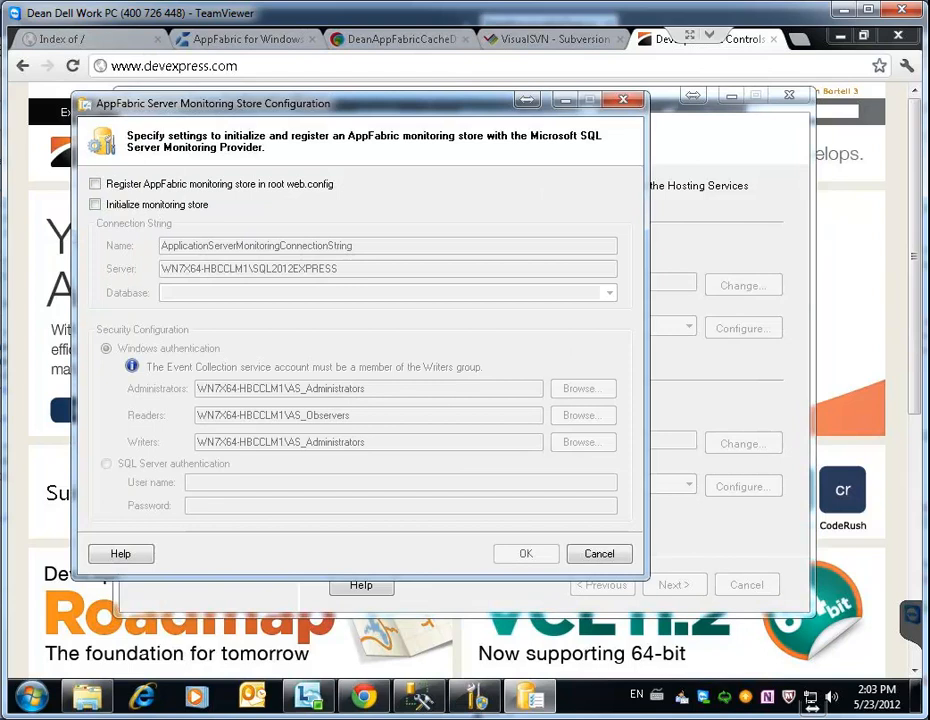
{"action": "left_click_drag", "start_coordinate": [400, 103], "coordinate": [512, 114]}
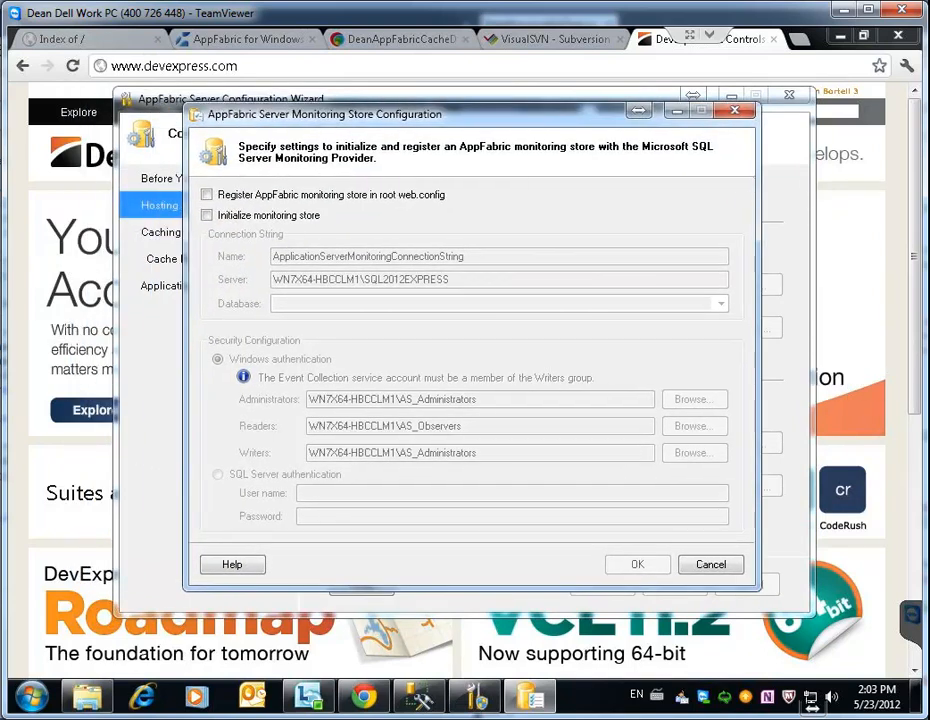
{"action": "left_click", "coordinate": [207, 195]}
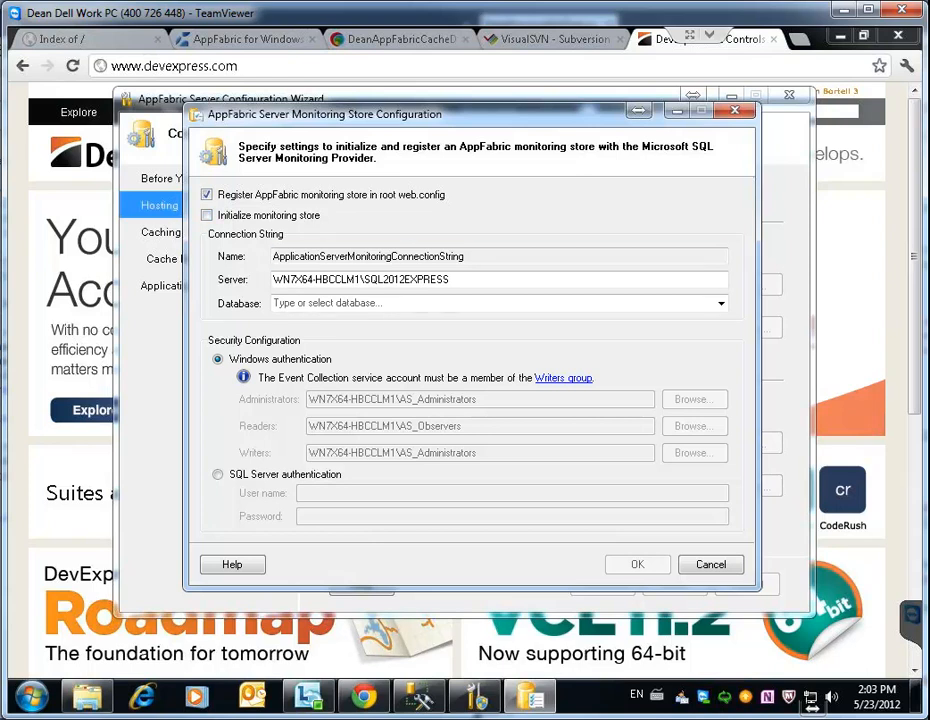
{"action": "left_click", "coordinate": [207, 215]}
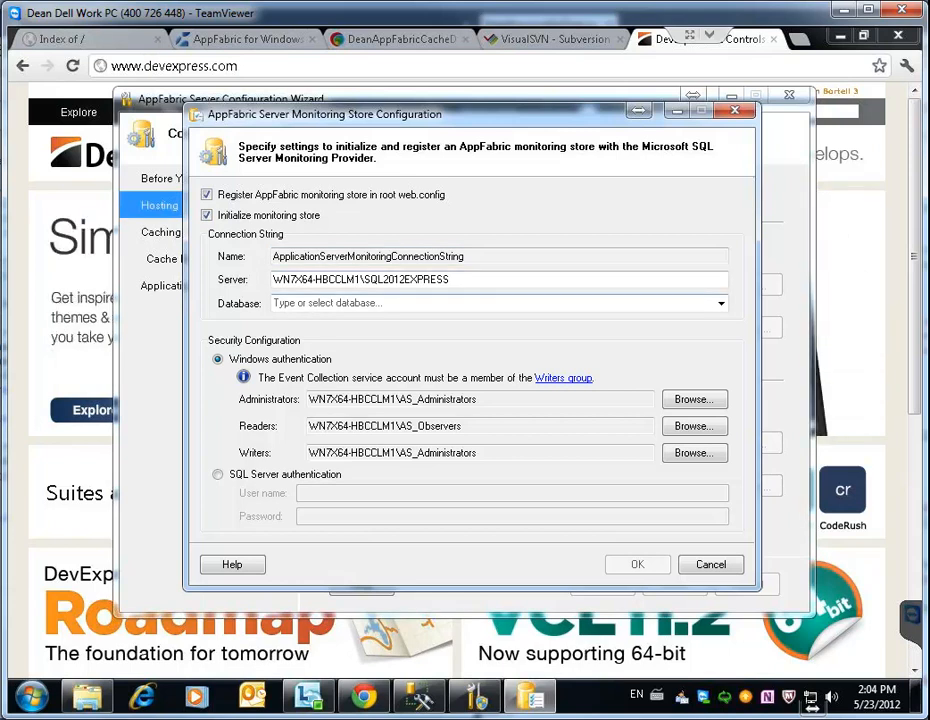
{"action": "left_click", "coordinate": [720, 303]}
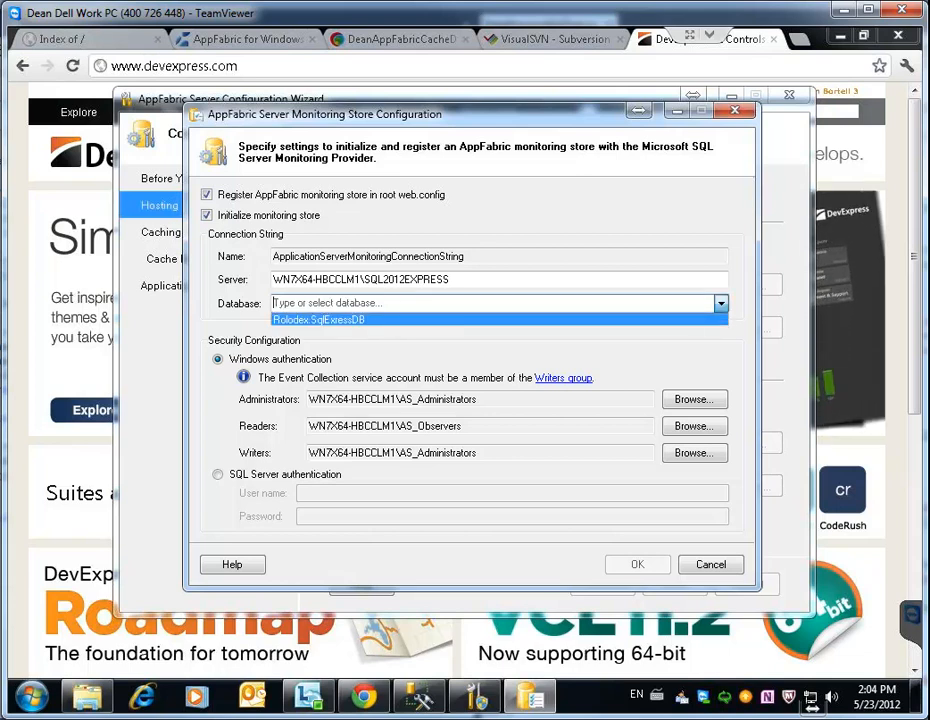
{"action": "left_click", "coordinate": [400, 303]}
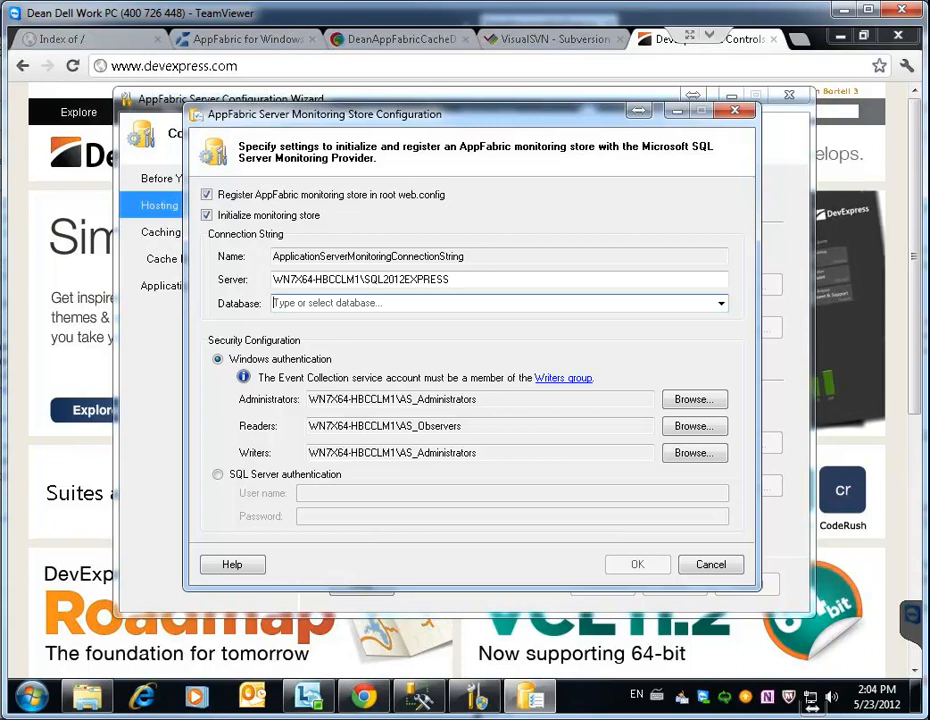
{"action": "type", "text": "A"}
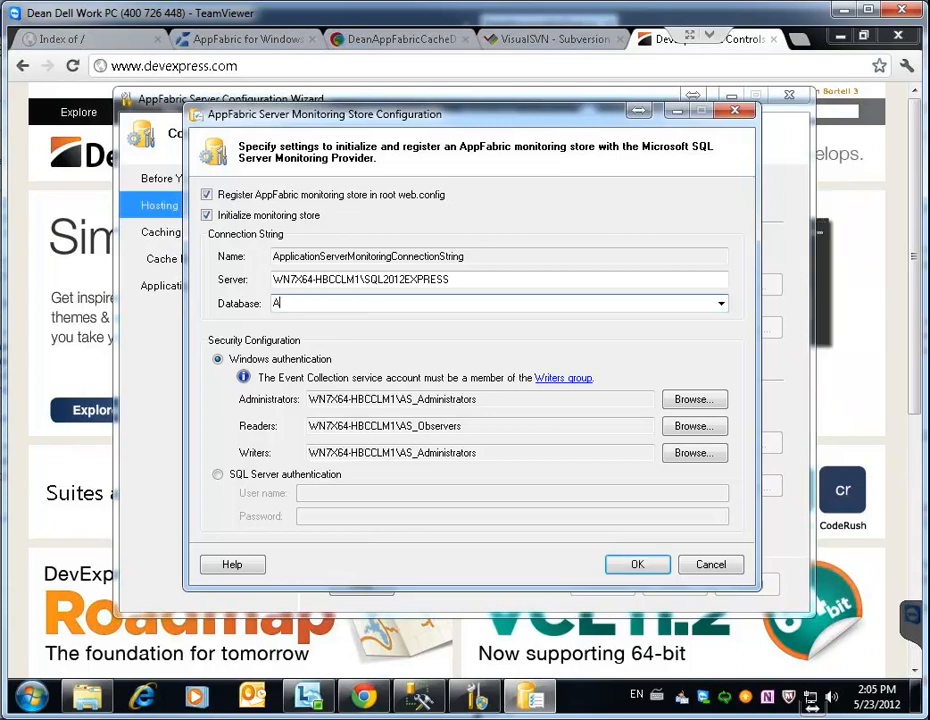
{"action": "type", "text": "ppFa"}
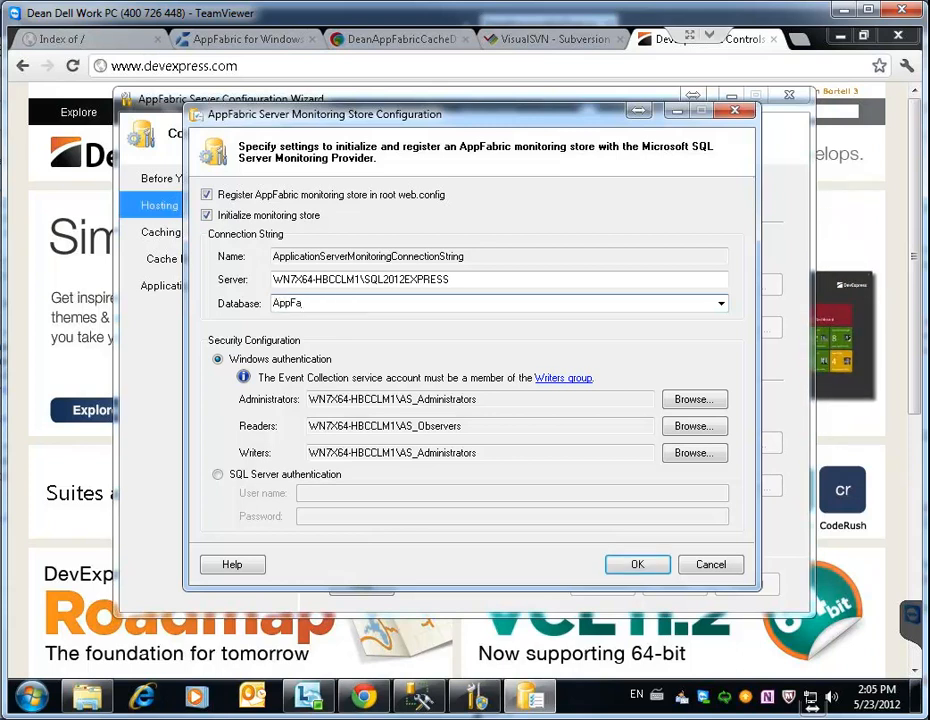
{"action": "type", "text": "bricMonitor"}
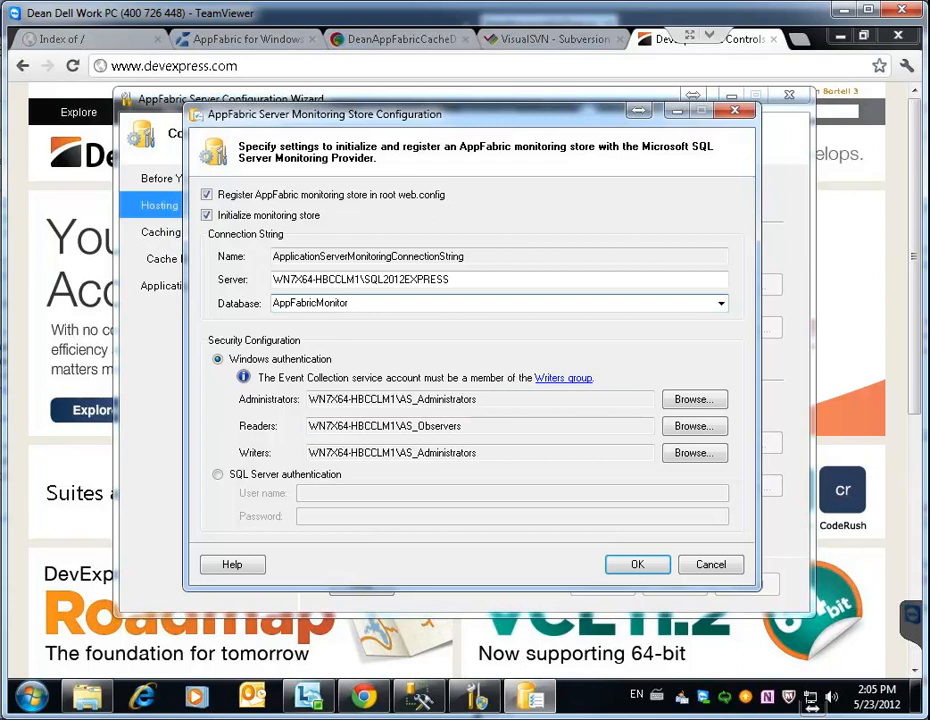
{"action": "left_click", "coordinate": [419, 696]}
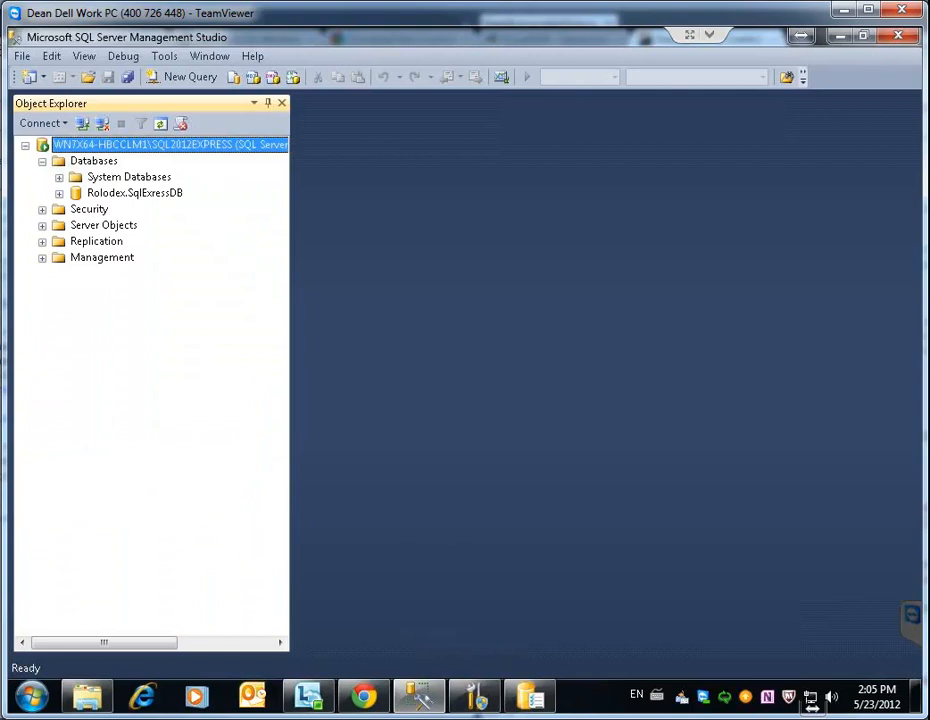
Start a new SQL Server-authenticated login named 'appfabric' under Security > Logins
{"action": "left_click", "coordinate": [42, 210]}
{"action": "left_click", "coordinate": [59, 226]}
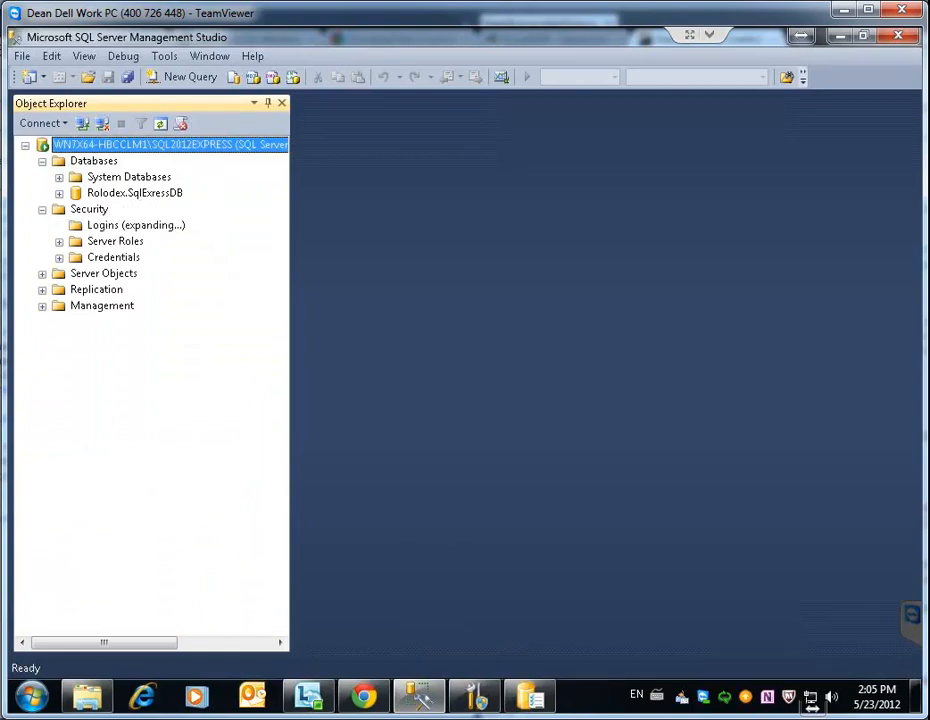
{"action": "right_click", "coordinate": [101, 226]}
{"action": "left_click", "coordinate": [160, 240]}
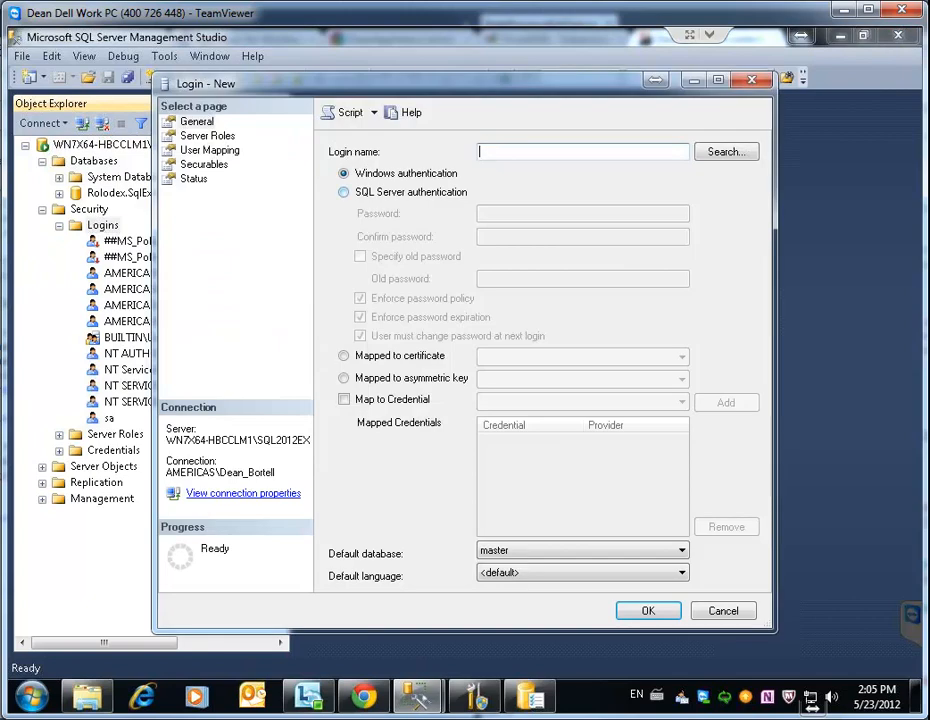
{"action": "left_click", "coordinate": [345, 192]}
{"action": "left_click", "coordinate": [520, 152]}
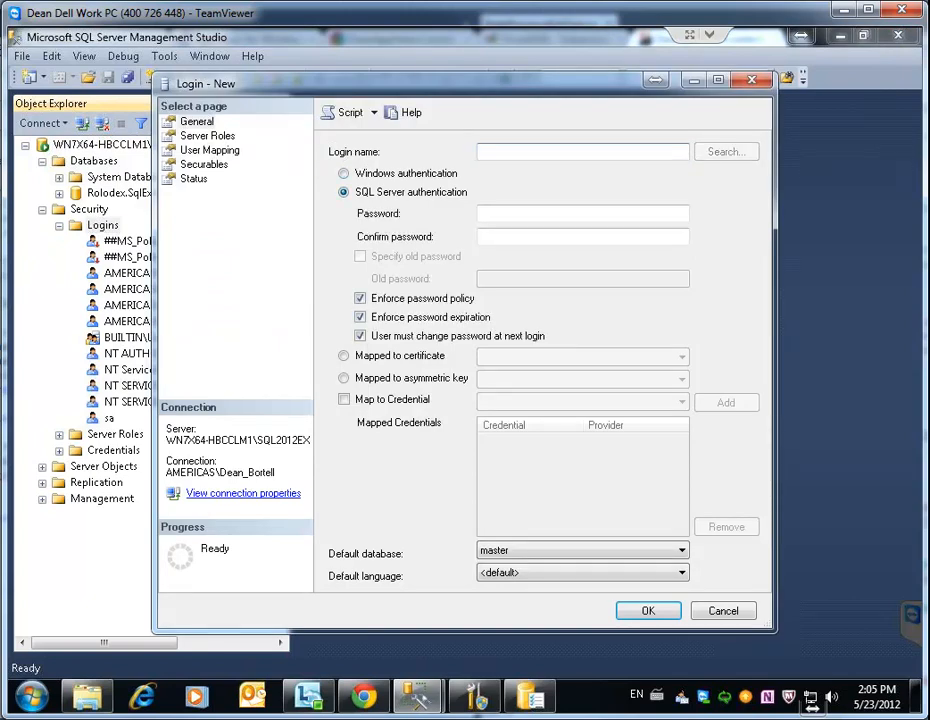
{"action": "type", "text": "appfabric"}
Enter and confirm the login password, turn off password policy enforcement, and create the login
{"action": "key", "text": "Tab"}
{"action": "key", "text": "Tab"}
{"action": "type", "text": "P@ssw0rd123"}
{"action": "key", "text": "Tab"}
{"action": "type", "text": "P@ssw0rd123"}
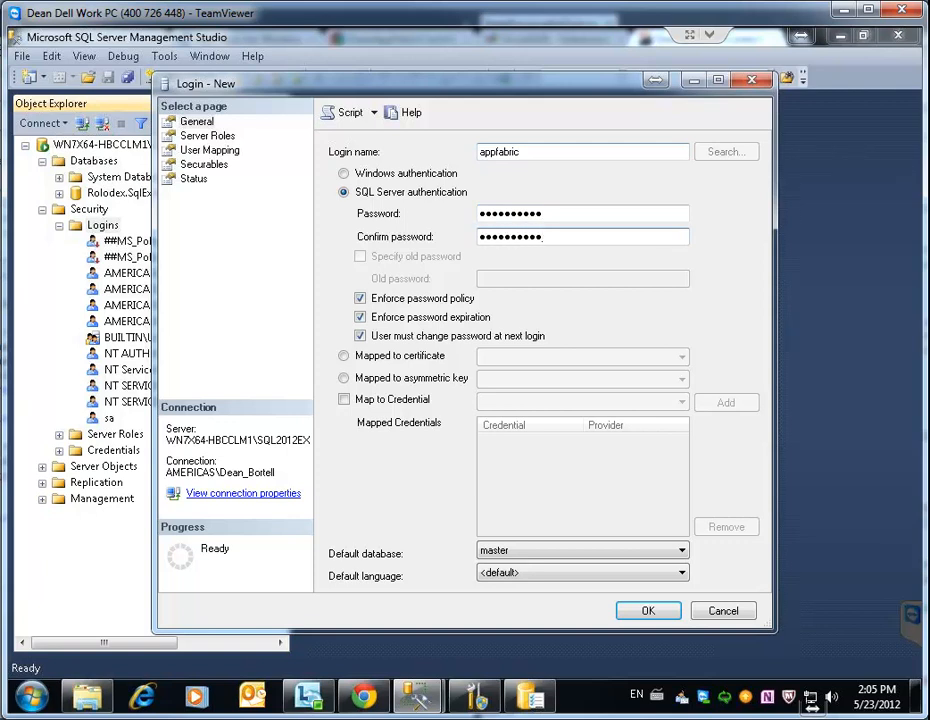
{"action": "left_click", "coordinate": [360, 298]}
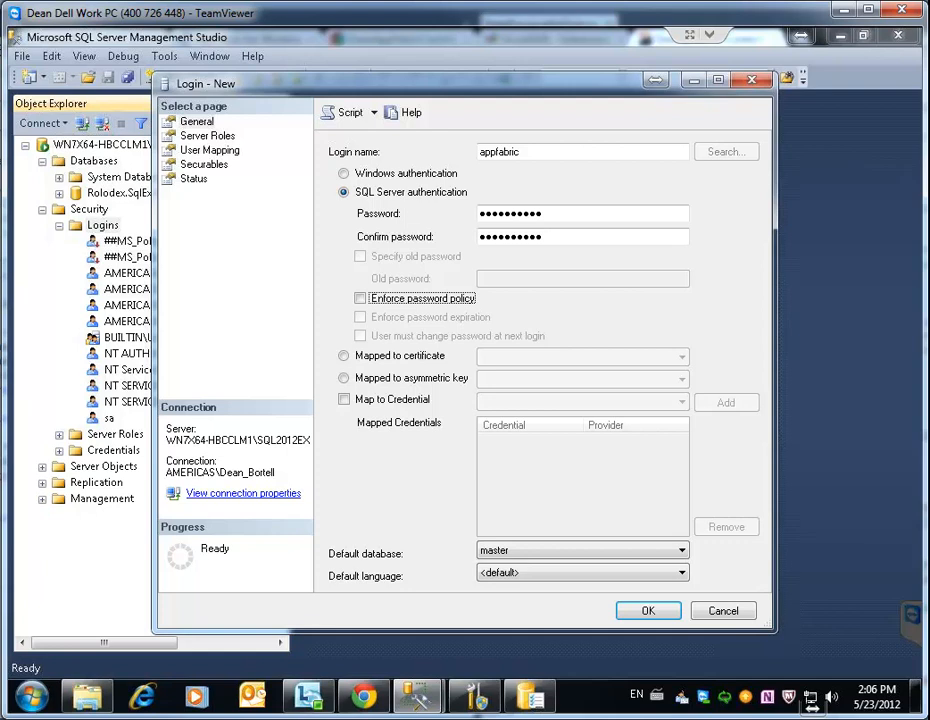
{"action": "left_click", "coordinate": [210, 150]}
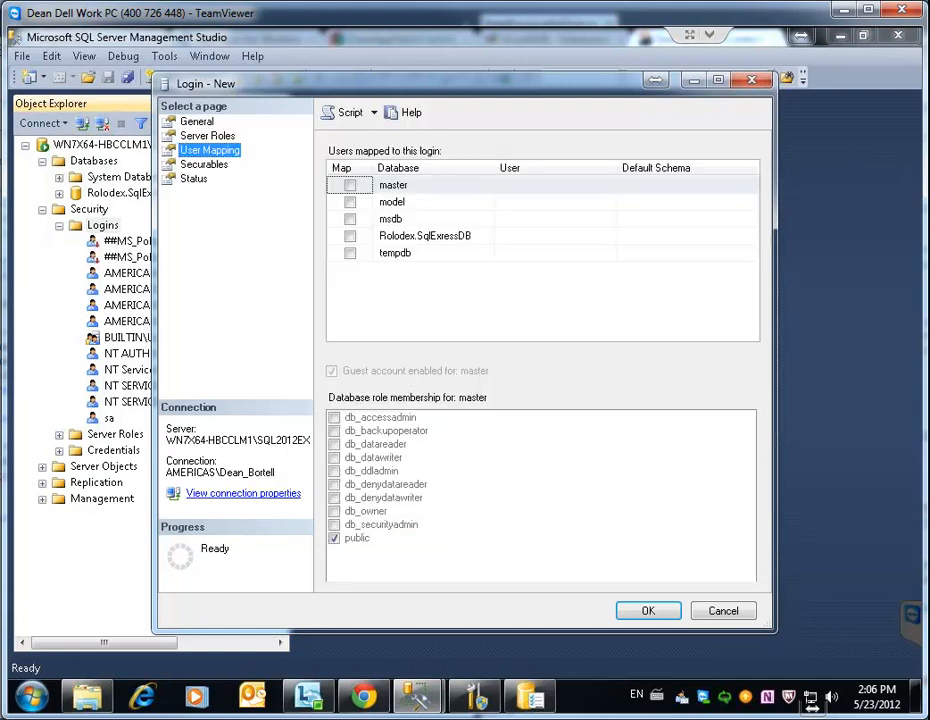
{"action": "left_click", "coordinate": [197, 121]}
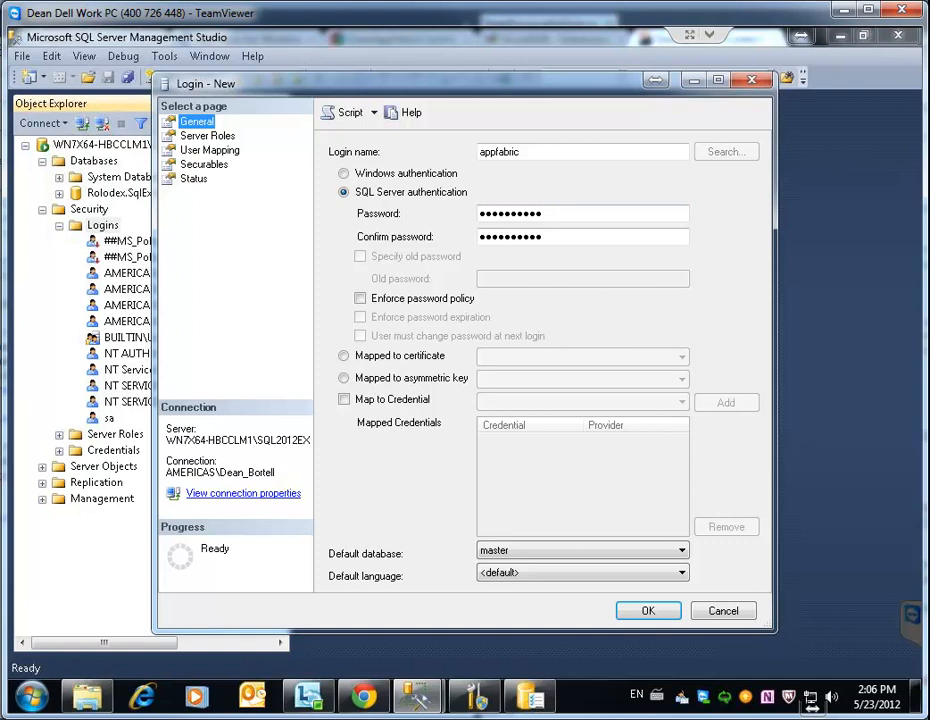
{"action": "key", "text": "Return"}
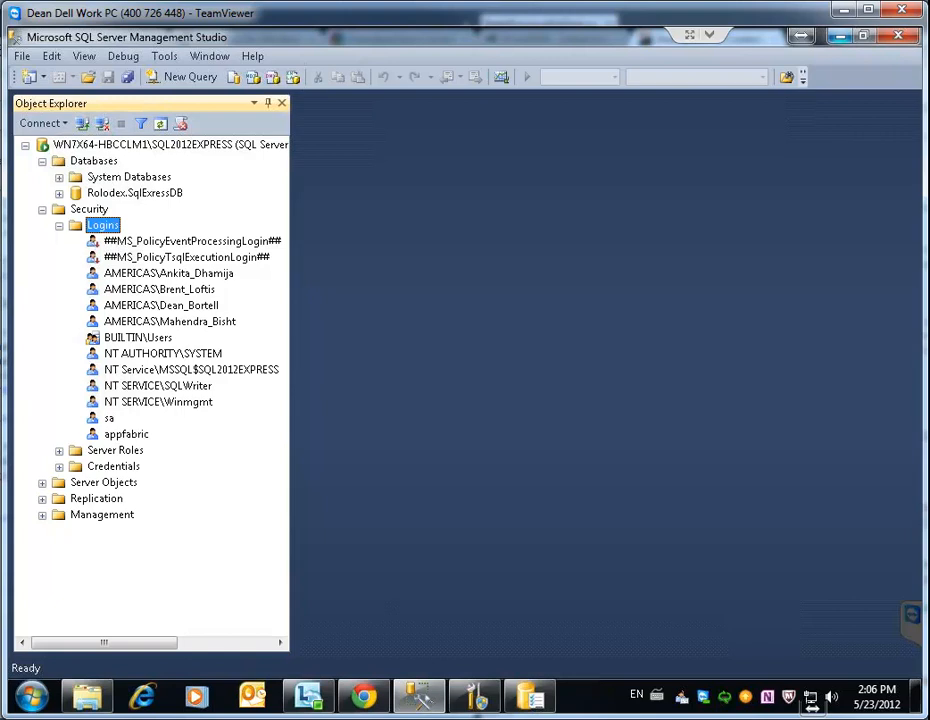
Switch the monitoring store to SQL Server authentication as appfabricuser with its password, and apply it
{"action": "left_click", "coordinate": [840, 36]}
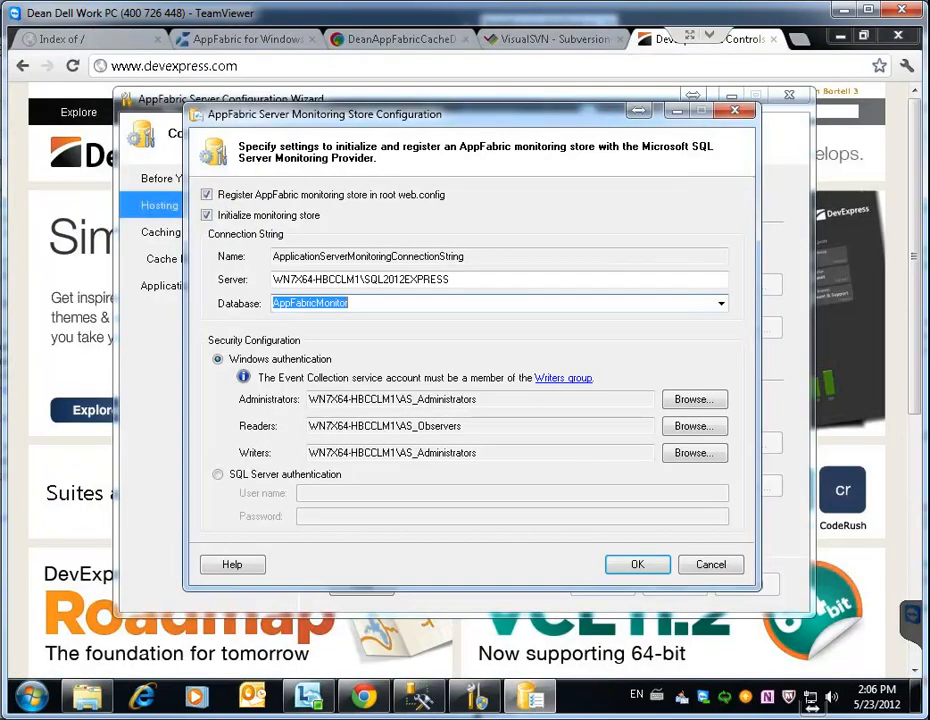
{"action": "left_click", "coordinate": [350, 303]}
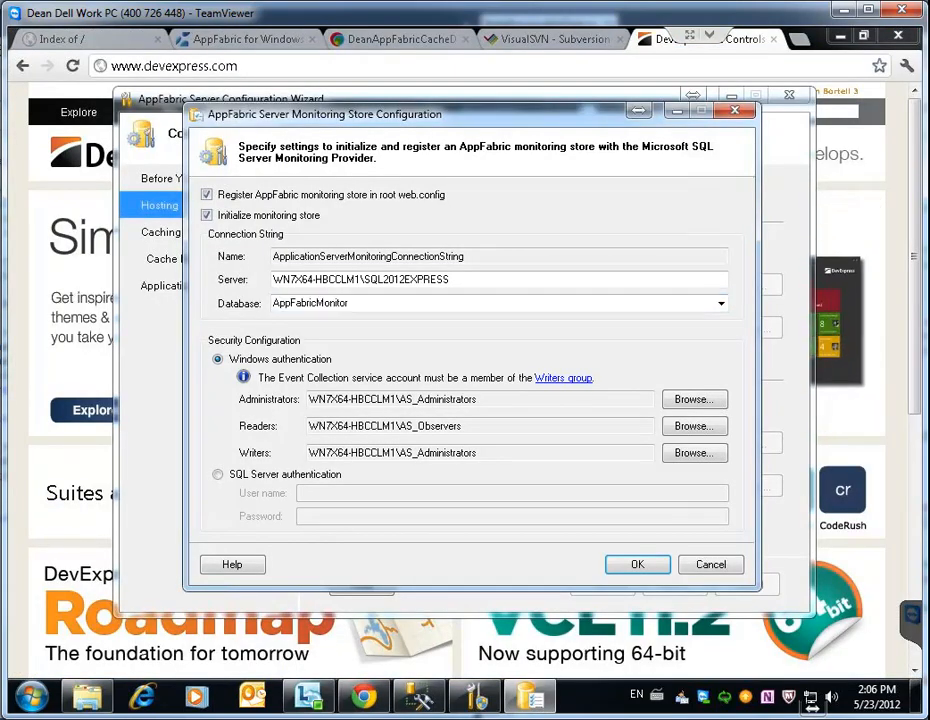
{"action": "left_click", "coordinate": [218, 475]}
{"action": "left_click", "coordinate": [350, 493]}
{"action": "type", "text": "appfabricuser"}
{"action": "key", "text": "Tab"}
{"action": "type", "text": "•••••••••••"}
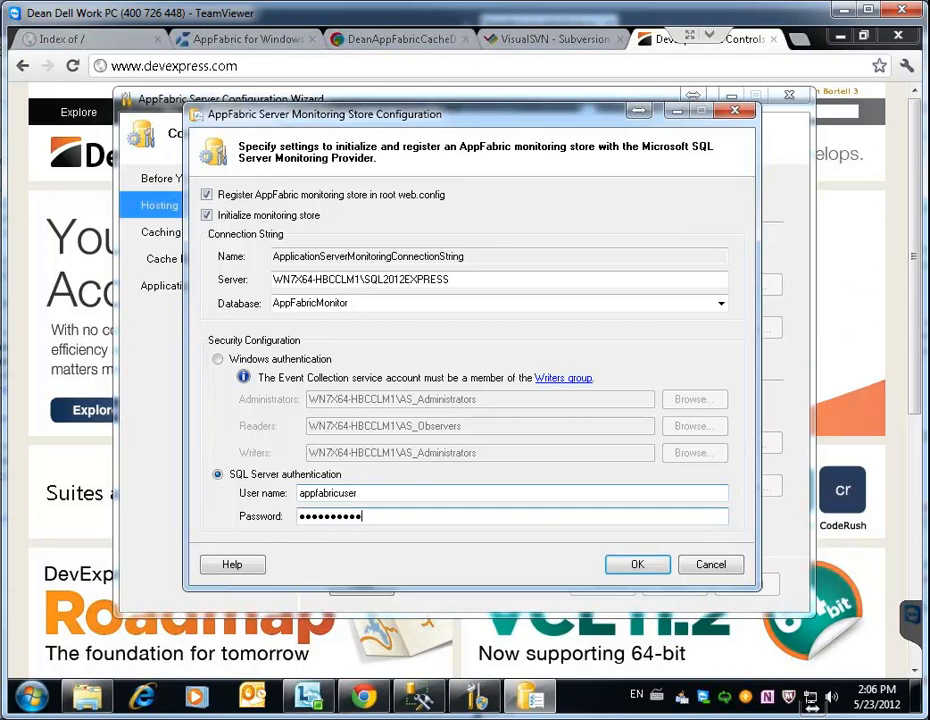
{"action": "key", "text": "Return"}
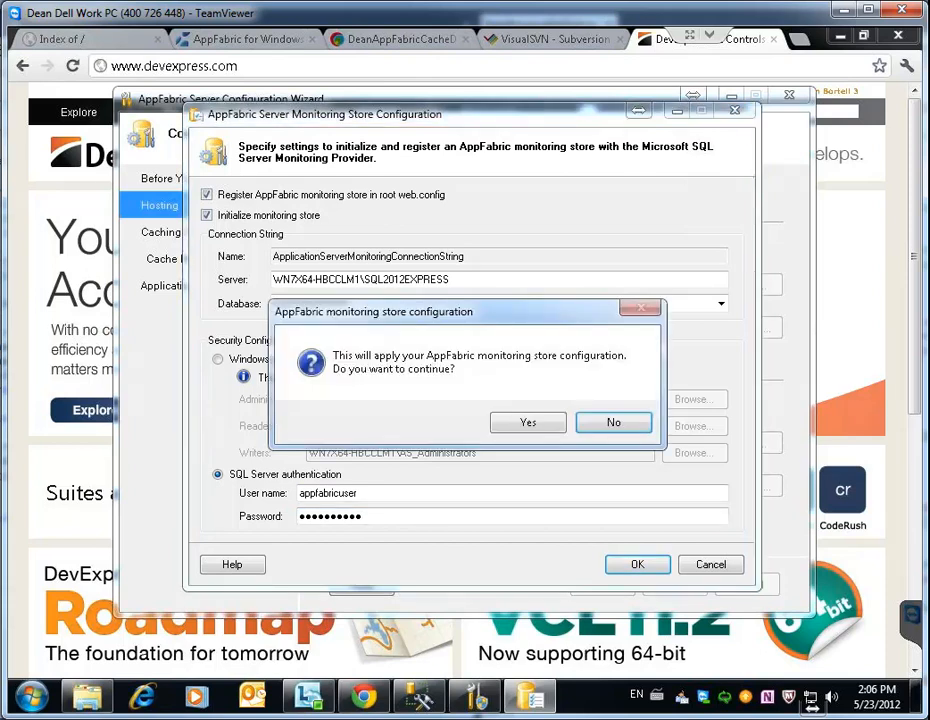
{"action": "left_click", "coordinate": [528, 422]}
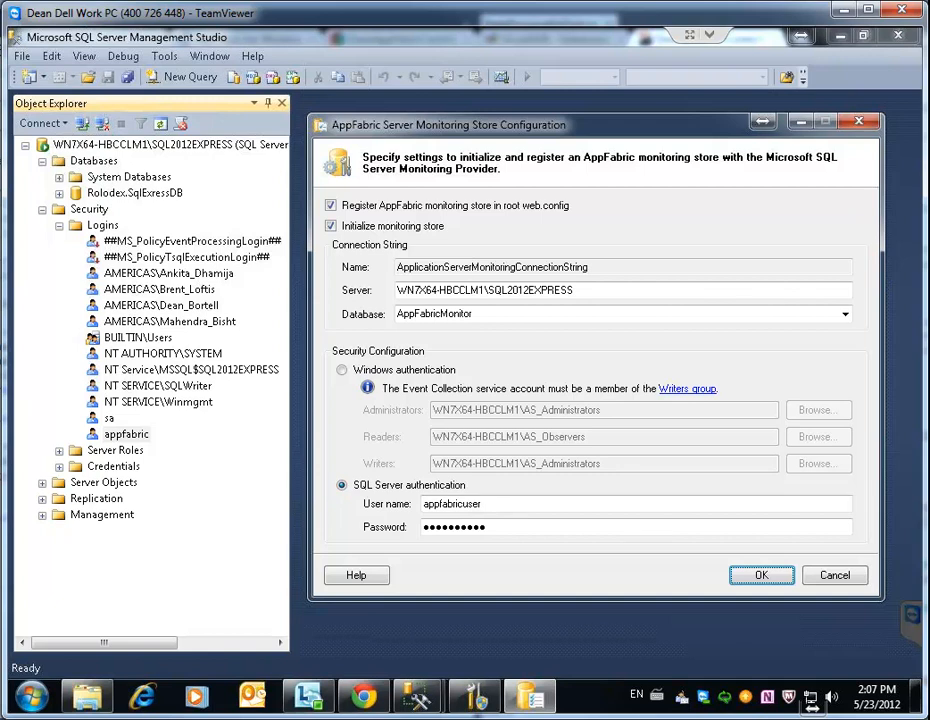
Trim the monitoring store user name from appfabricuser to appfabric
{"action": "left_click_drag", "start_coordinate": [482, 503], "coordinate": [462, 503]}
{"action": "key", "text": "Delete"}
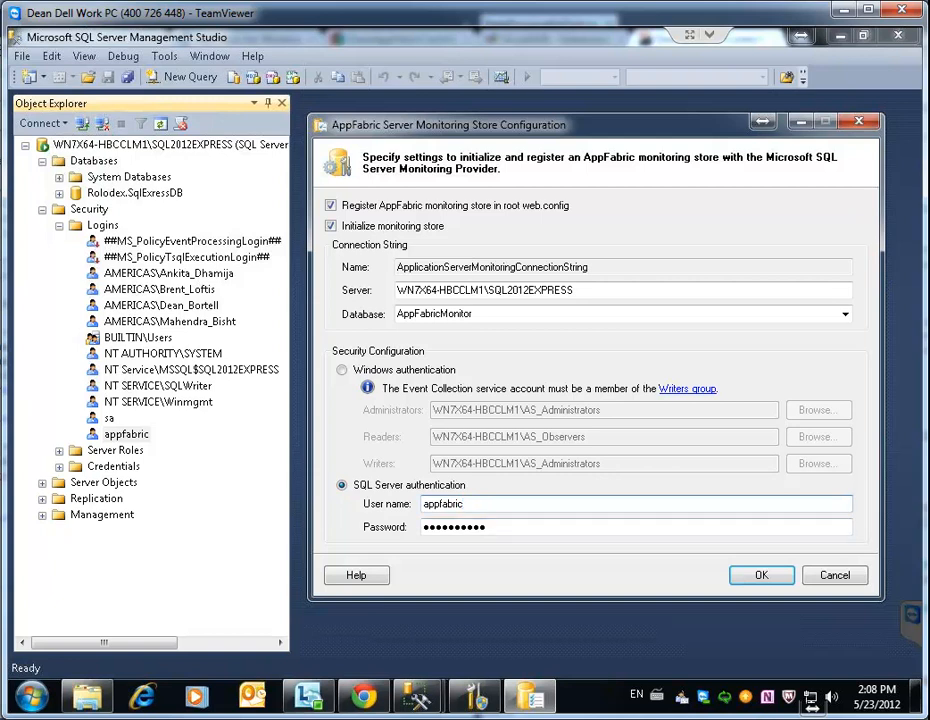
{"action": "key", "text": "Return"}
Open the appfabric login's properties and confirm it holds the sysadmin server role
{"action": "left_click", "coordinate": [140, 434]}
{"action": "right_click", "coordinate": [141, 435]}
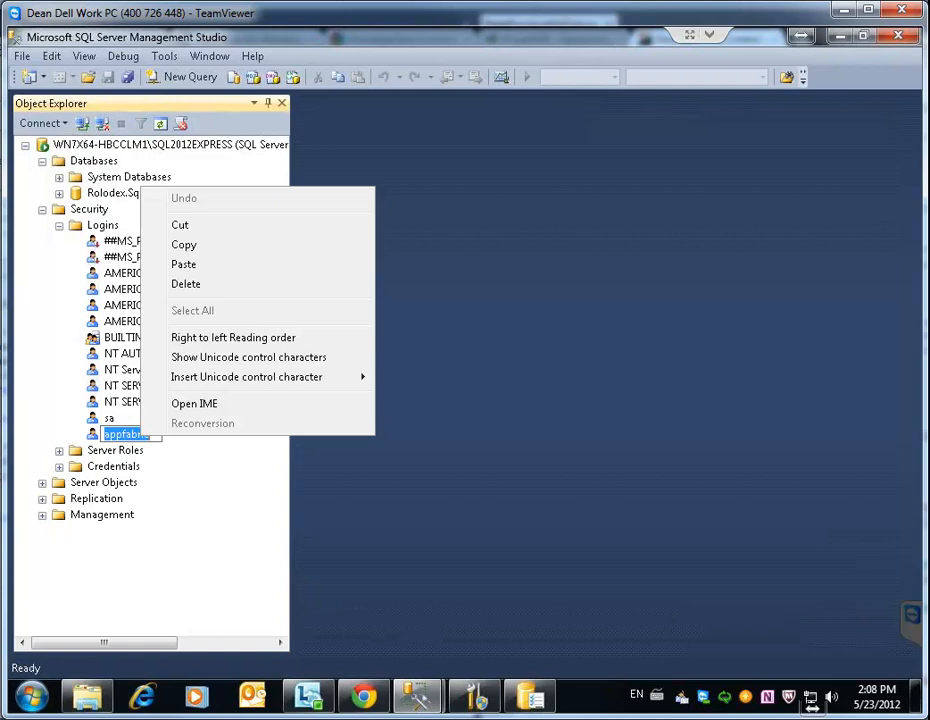
{"action": "right_click", "coordinate": [91, 435]}
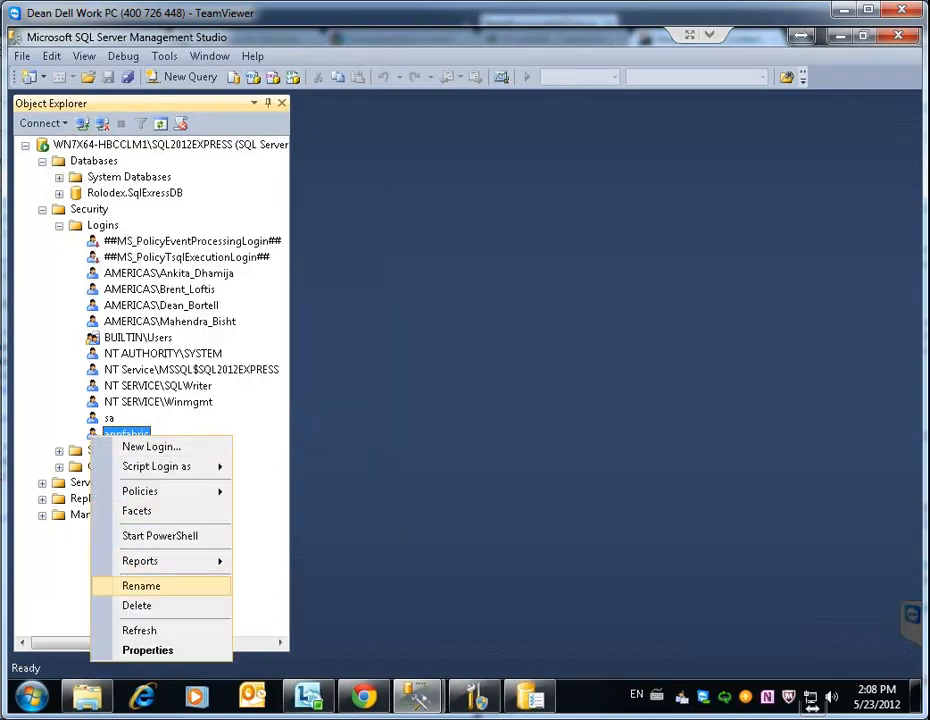
{"action": "left_click", "coordinate": [147, 650]}
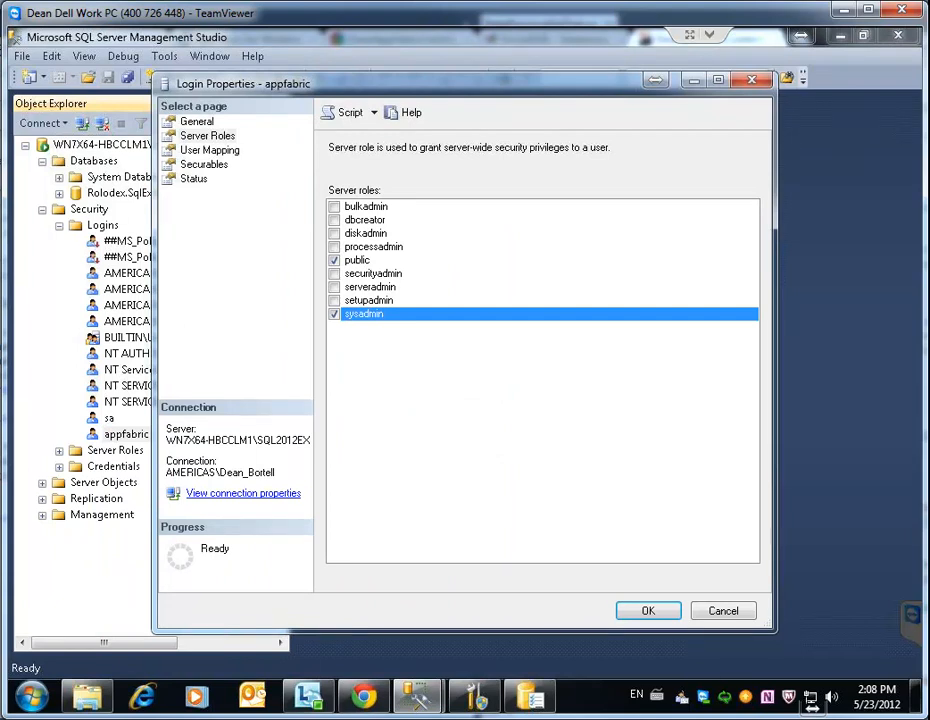
{"action": "left_click", "coordinate": [648, 611]}
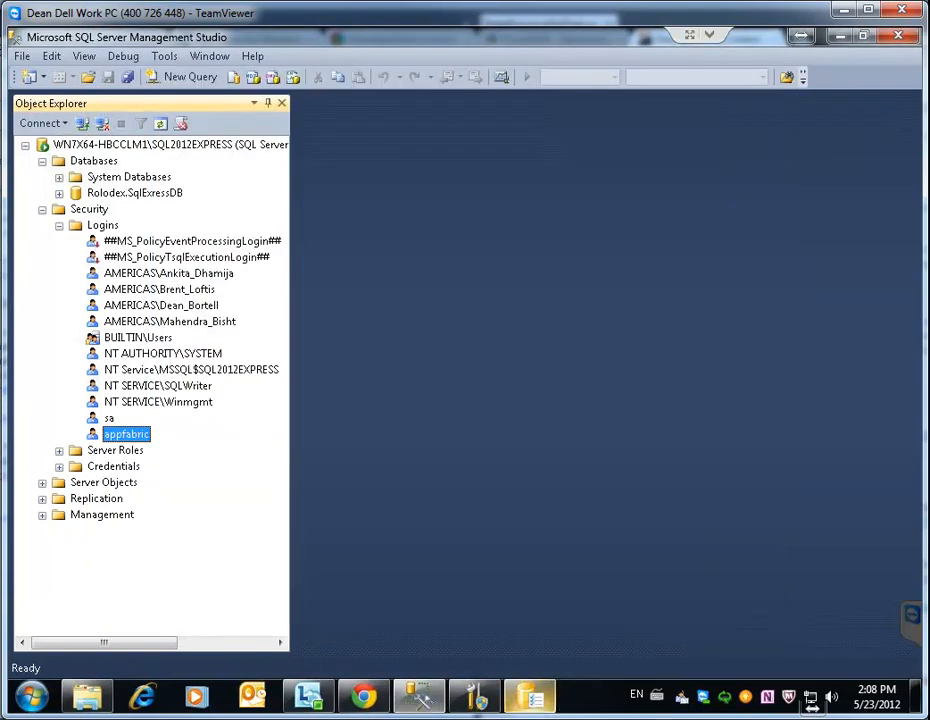
Reapply the corrected monitoring store settings, accept the success message, and return to Configure Hosting Services
{"action": "mouse_move", "coordinate": [530, 696]}
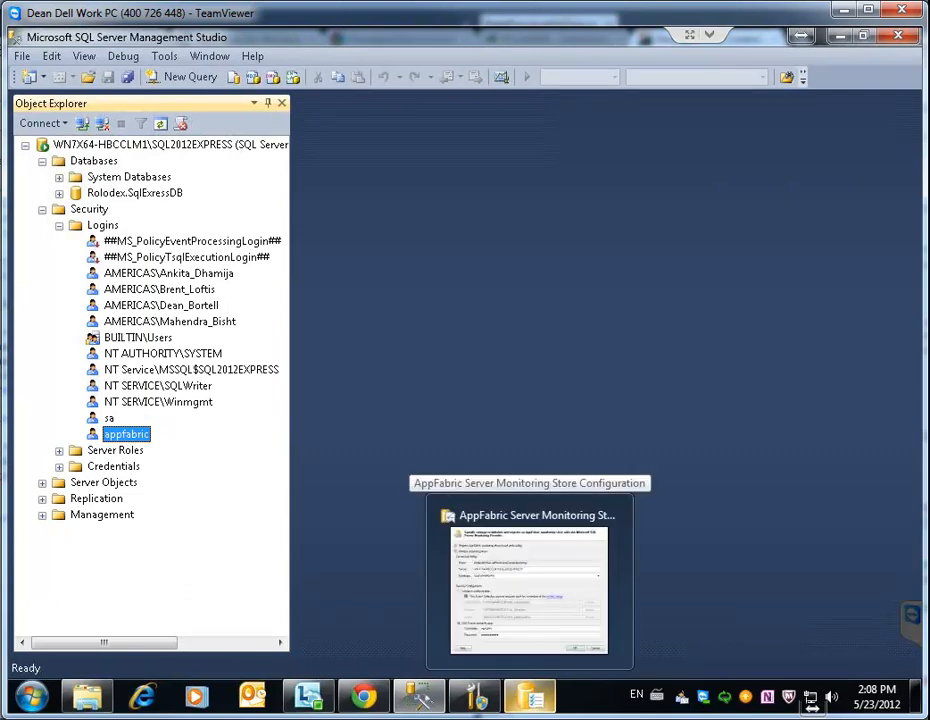
{"action": "left_click", "coordinate": [530, 596]}
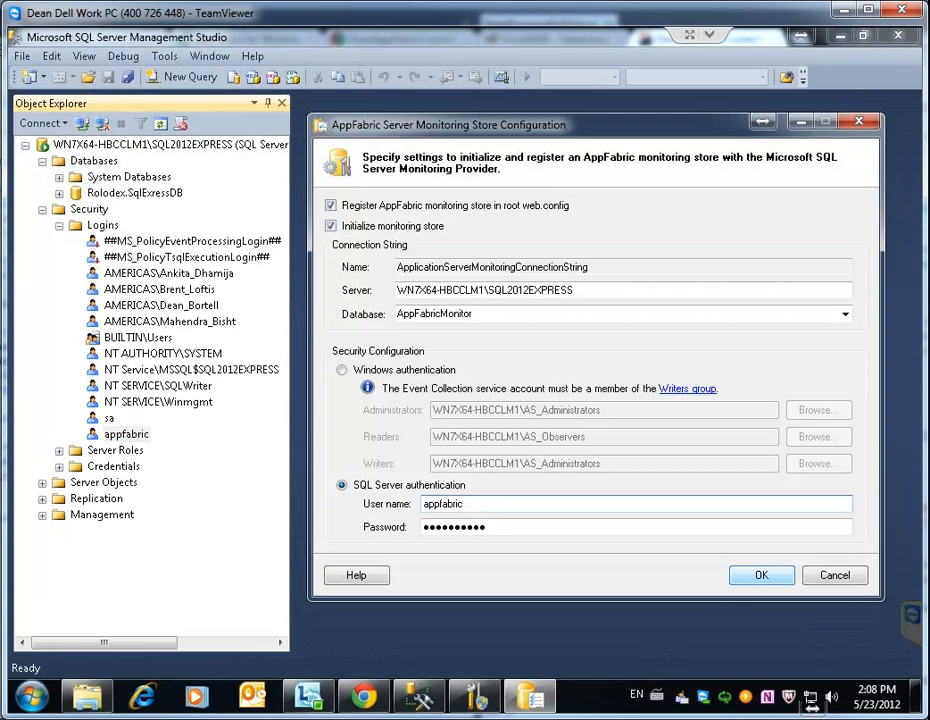
{"action": "key", "text": "Return"}
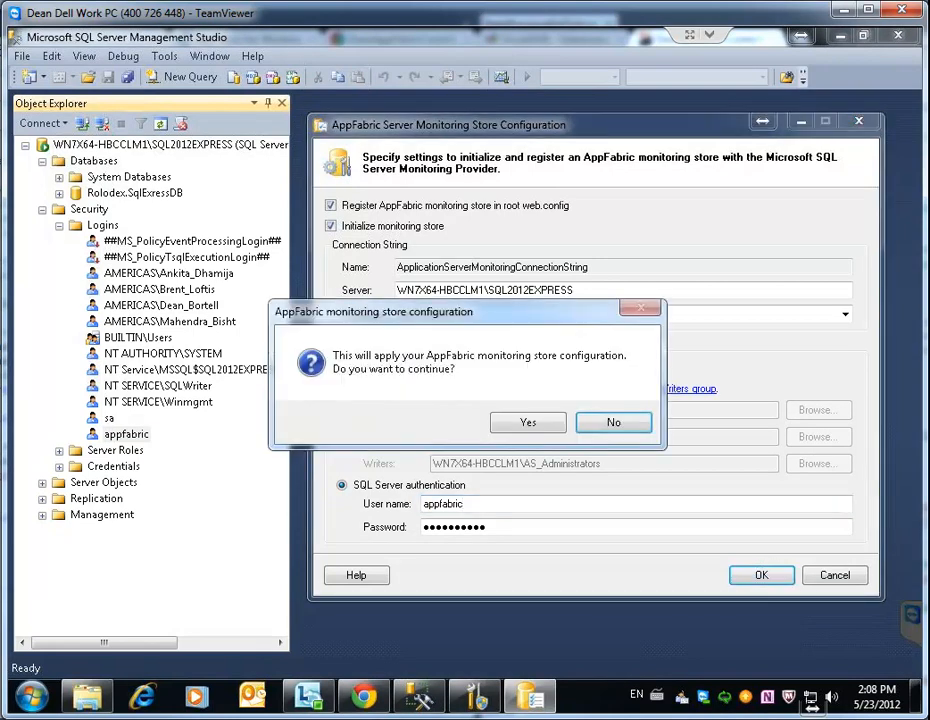
{"action": "left_click", "coordinate": [528, 422]}
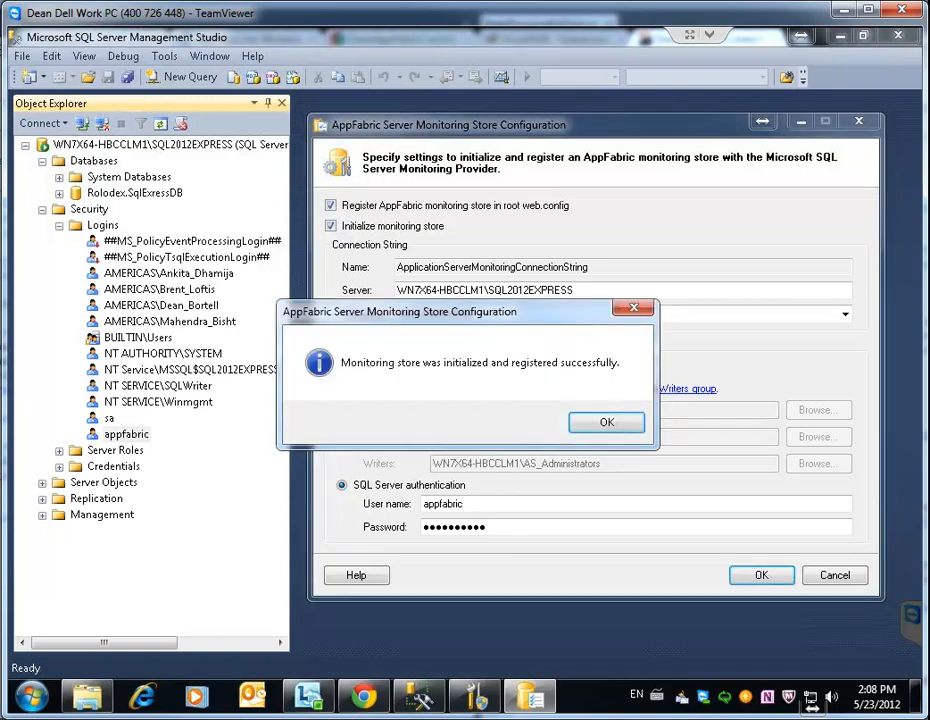
{"action": "key", "text": "Return"}
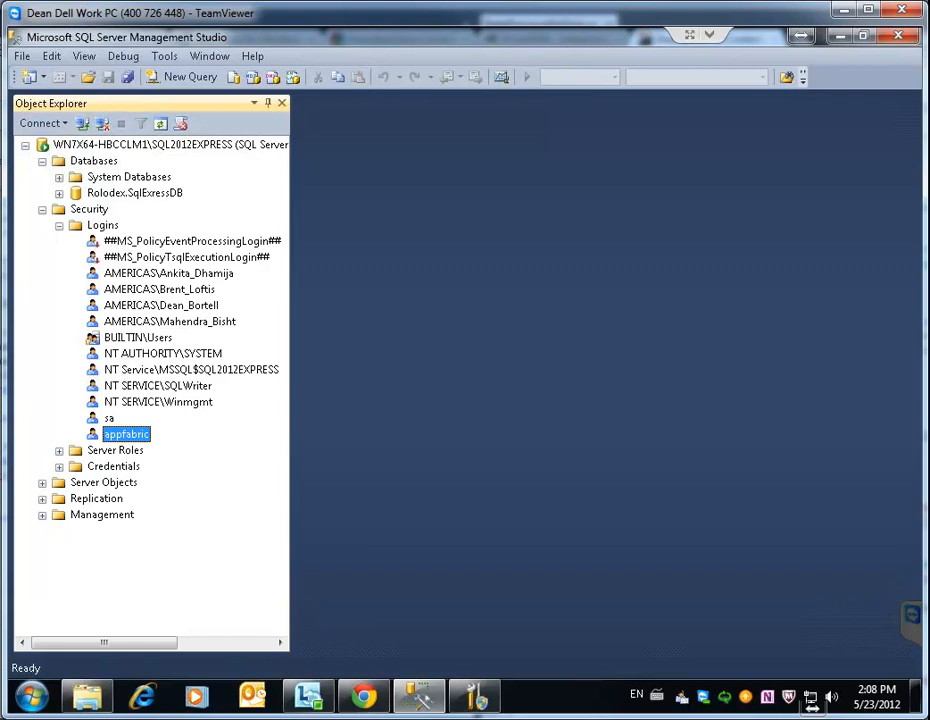
{"action": "mouse_move", "coordinate": [475, 696]}
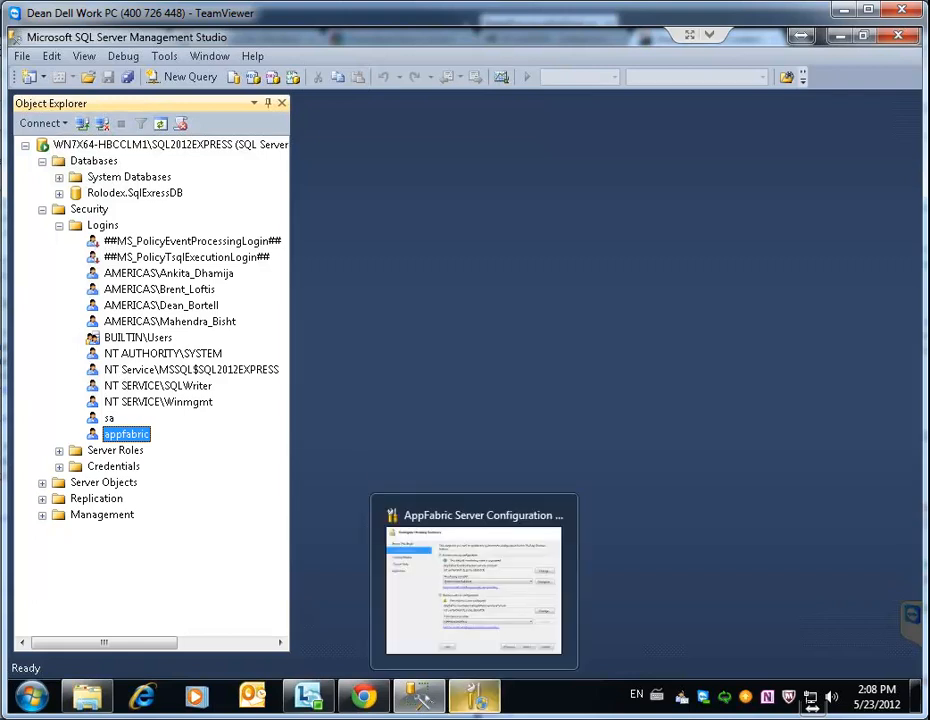
{"action": "left_click", "coordinate": [474, 585]}
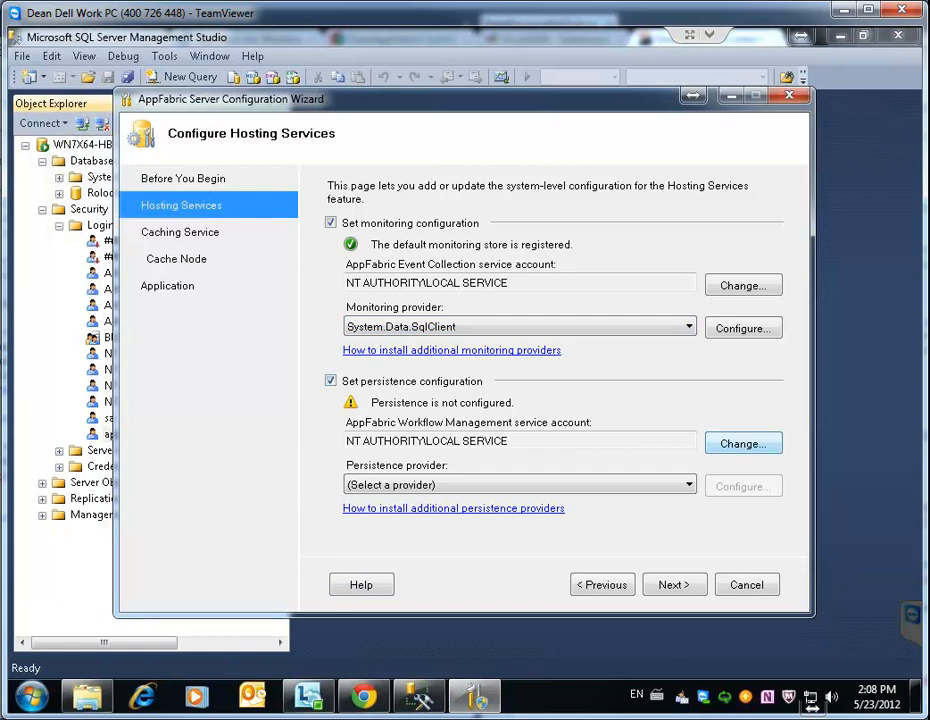
Choose sqlStoreProvider as the persistence provider and set the database to AppFabricPersistenceStore
{"action": "left_click", "coordinate": [688, 485]}
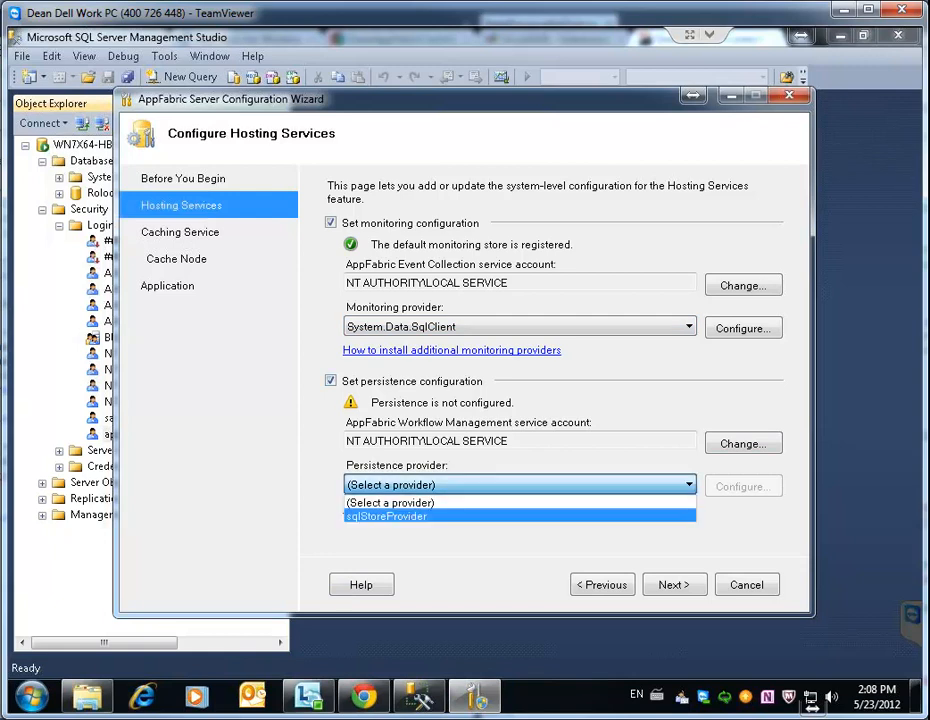
{"action": "left_click", "coordinate": [386, 515]}
{"action": "left_click", "coordinate": [742, 486]}
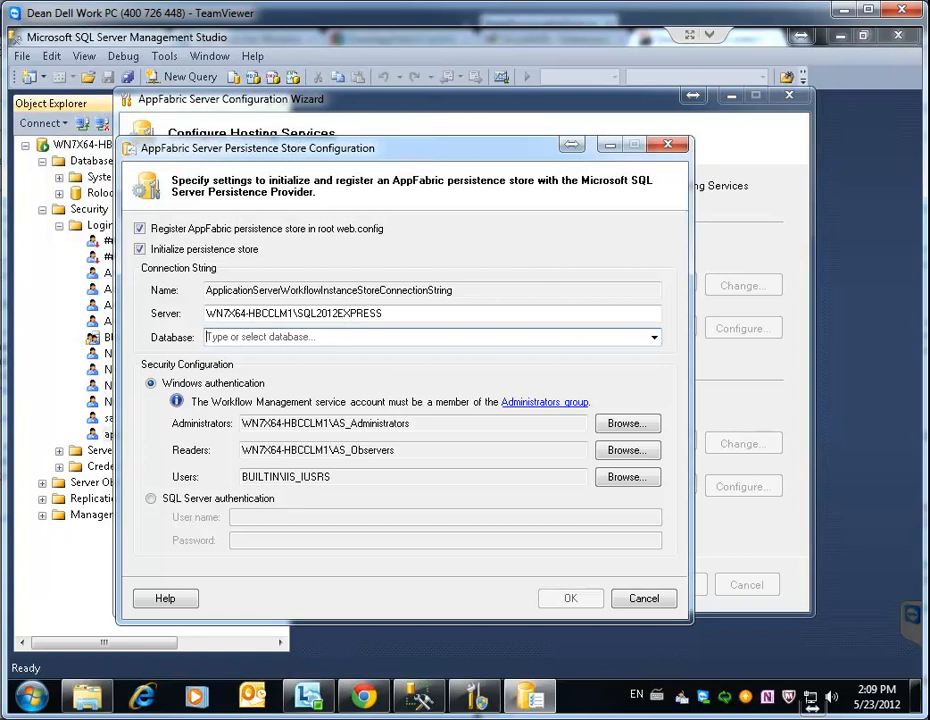
{"action": "type", "text": "AppFa"}
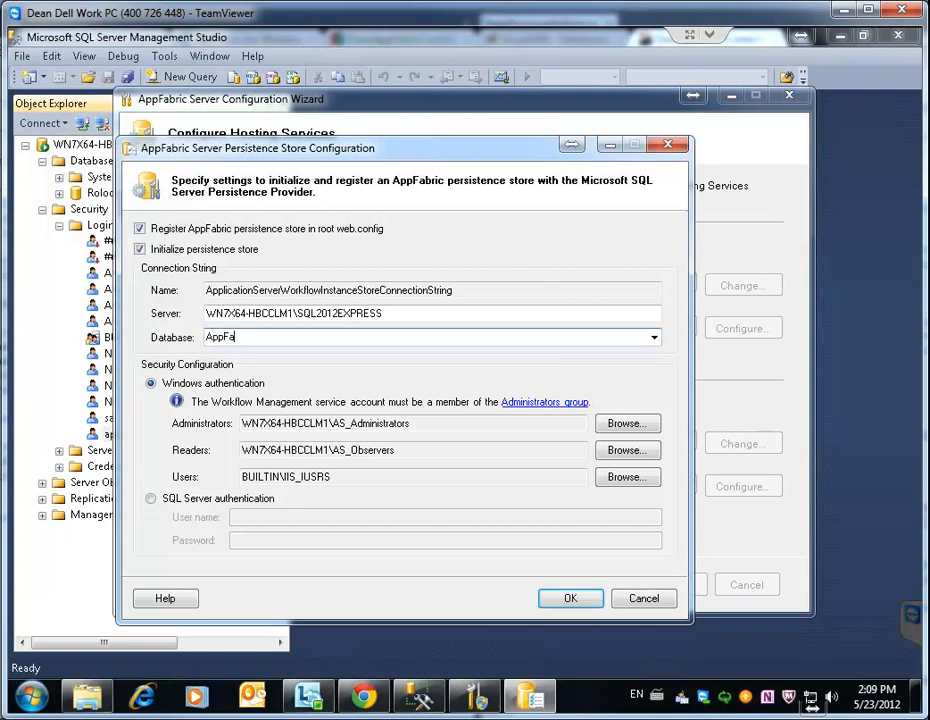
{"action": "type", "text": "bricPersistenceStore"}
Use SQL Server authentication as appfabric with its password, then apply and confirm the persistence store registration
{"action": "left_click", "coordinate": [151, 498]}
{"action": "left_click", "coordinate": [300, 517]}
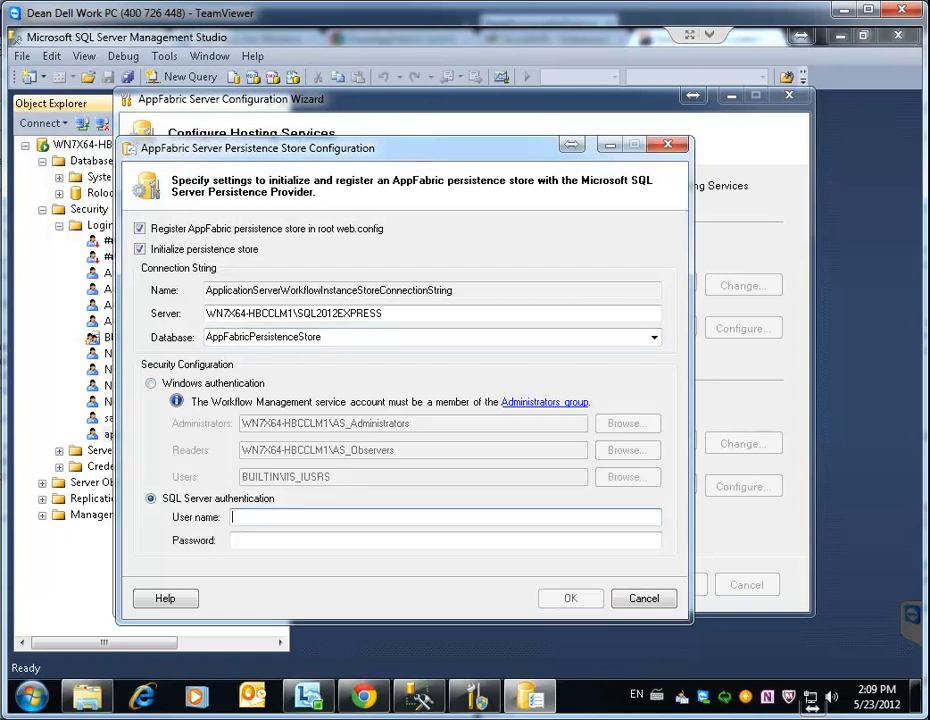
{"action": "type", "text": "appfabric"}
{"action": "key", "text": "Tab"}
{"action": "type", "text": "pppfabric1"}
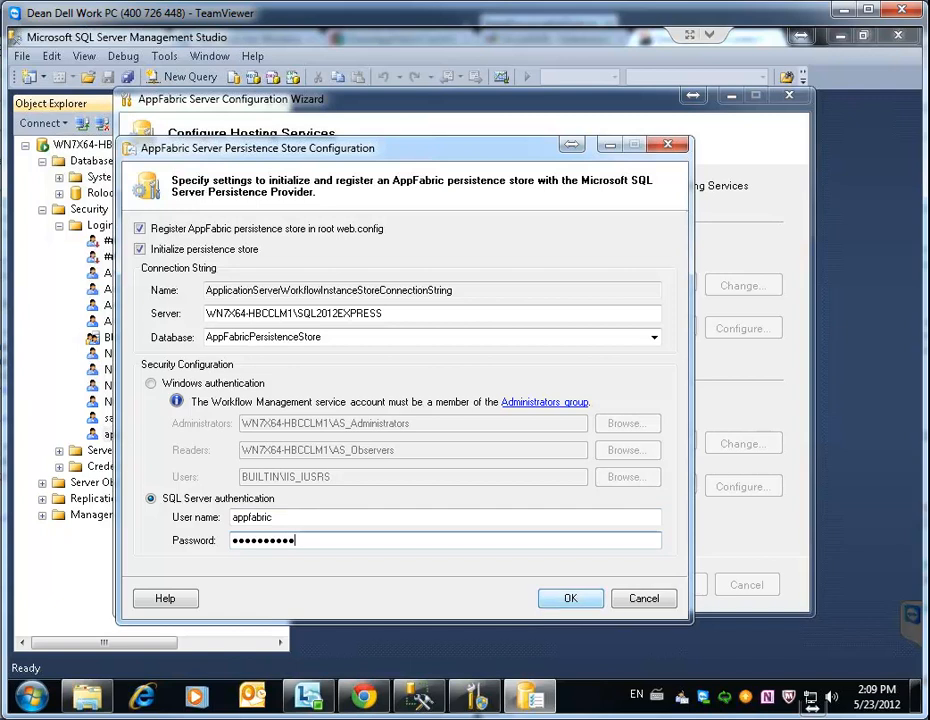
{"action": "key", "text": "Return"}
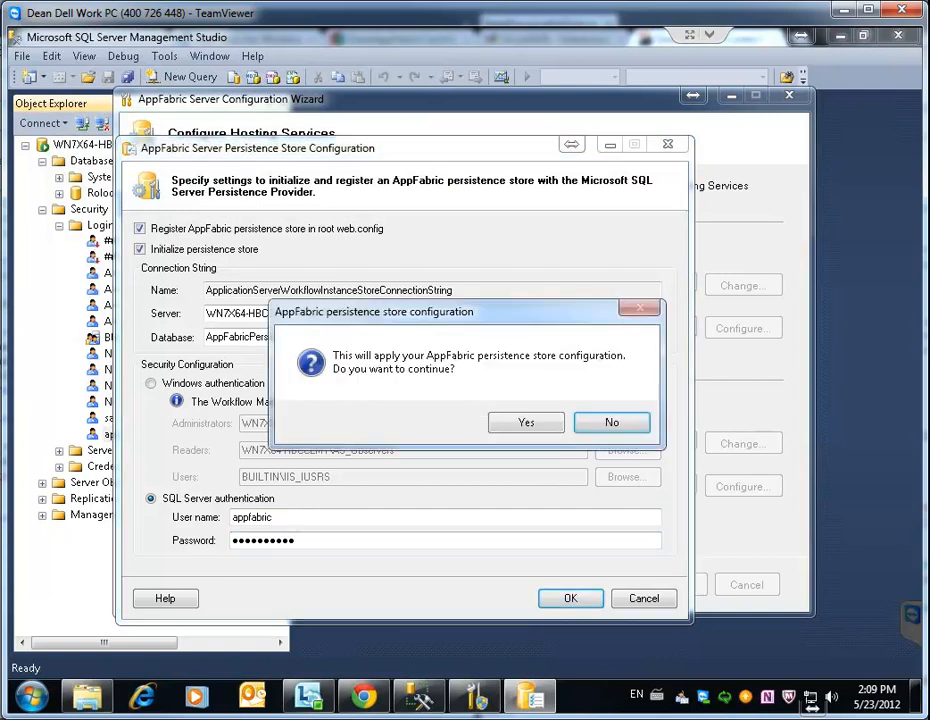
{"action": "key", "text": "y"}
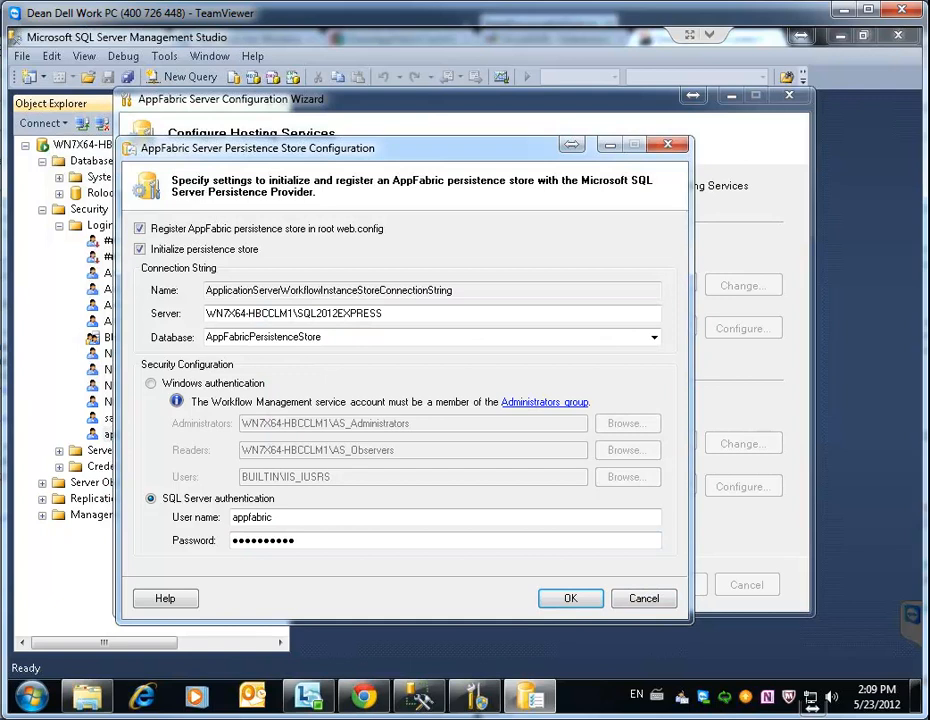
{"action": "key", "text": "Tab"}
{"action": "key", "text": "Return"}
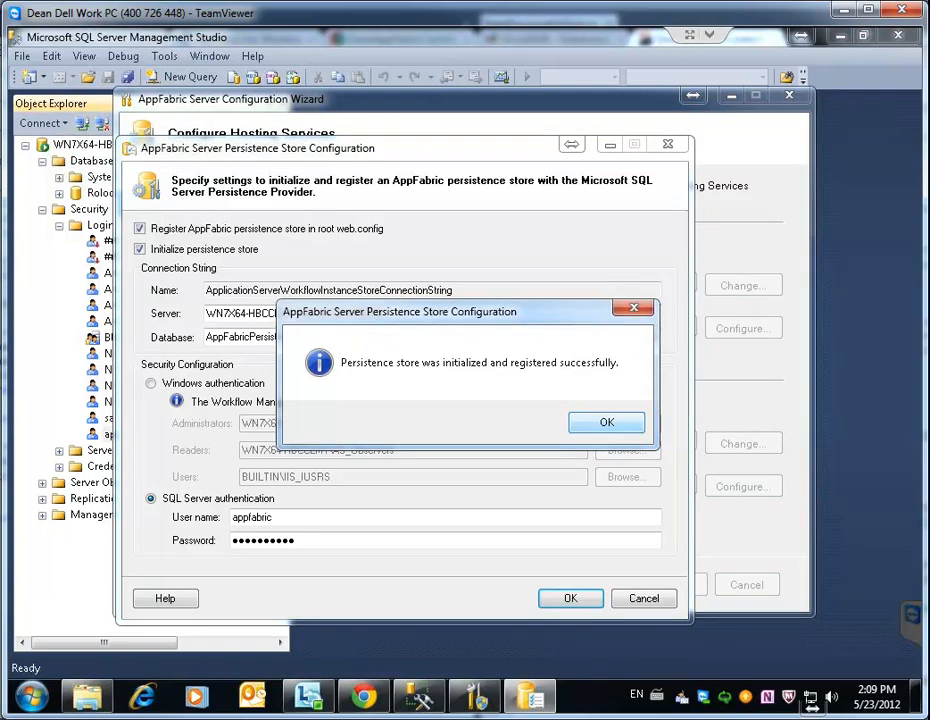
{"action": "key", "text": "Return"}
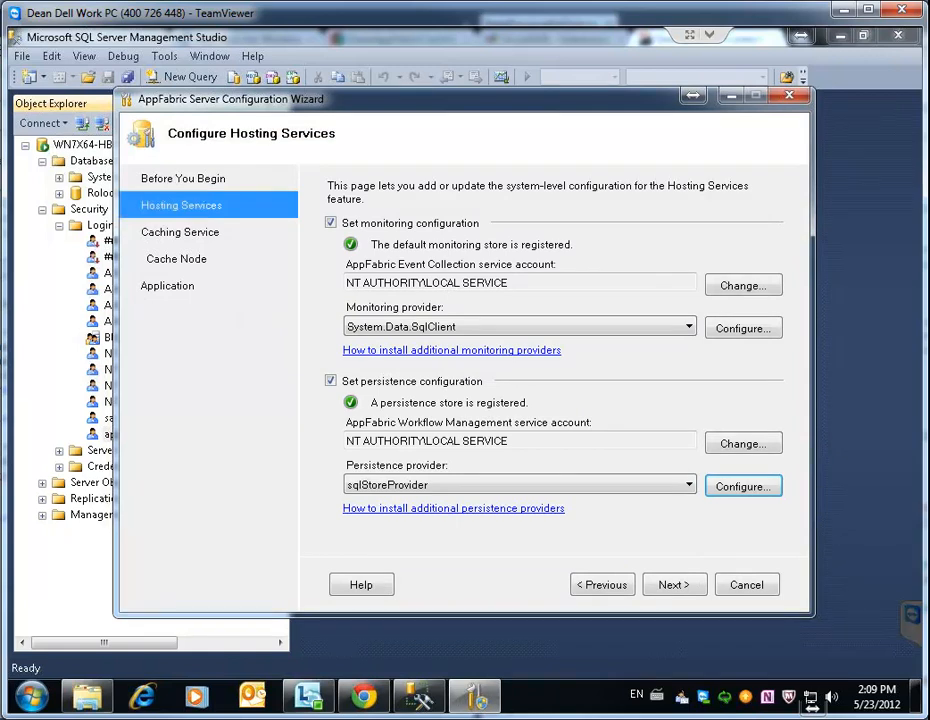
Refresh SQL Server Management Studio's Object Explorer tree
{"action": "key", "text": "alt+Tab"}
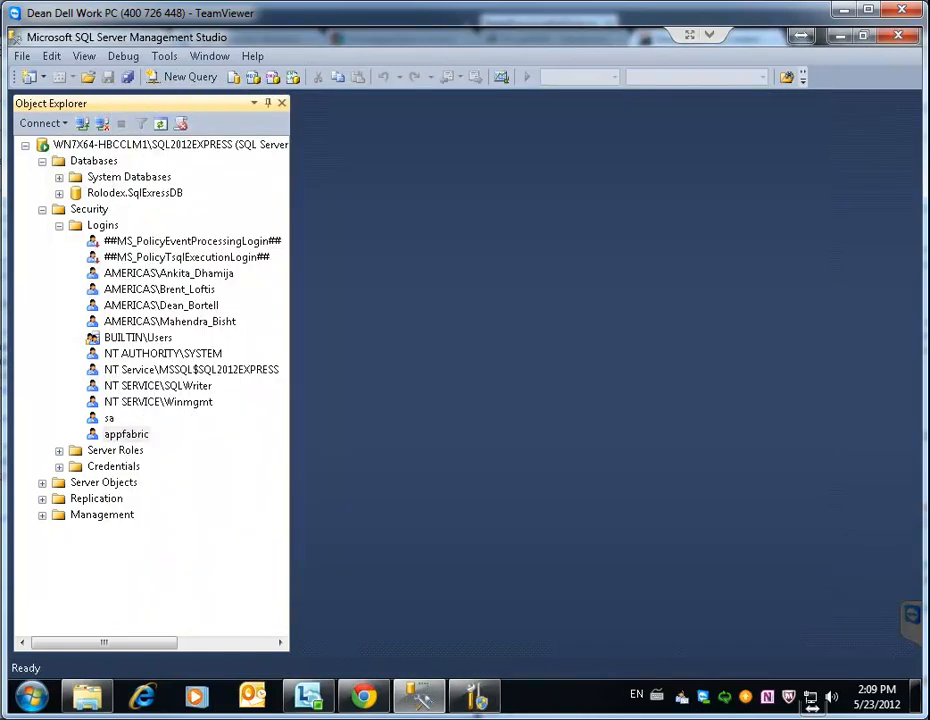
{"action": "left_click", "coordinate": [42, 210]}
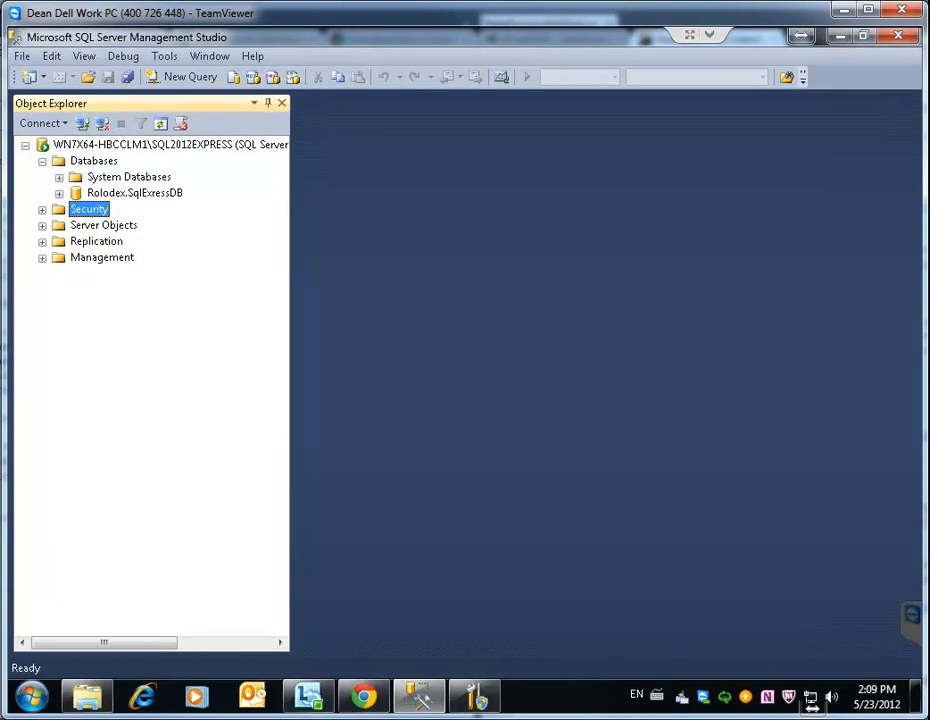
{"action": "left_click", "coordinate": [94, 161]}
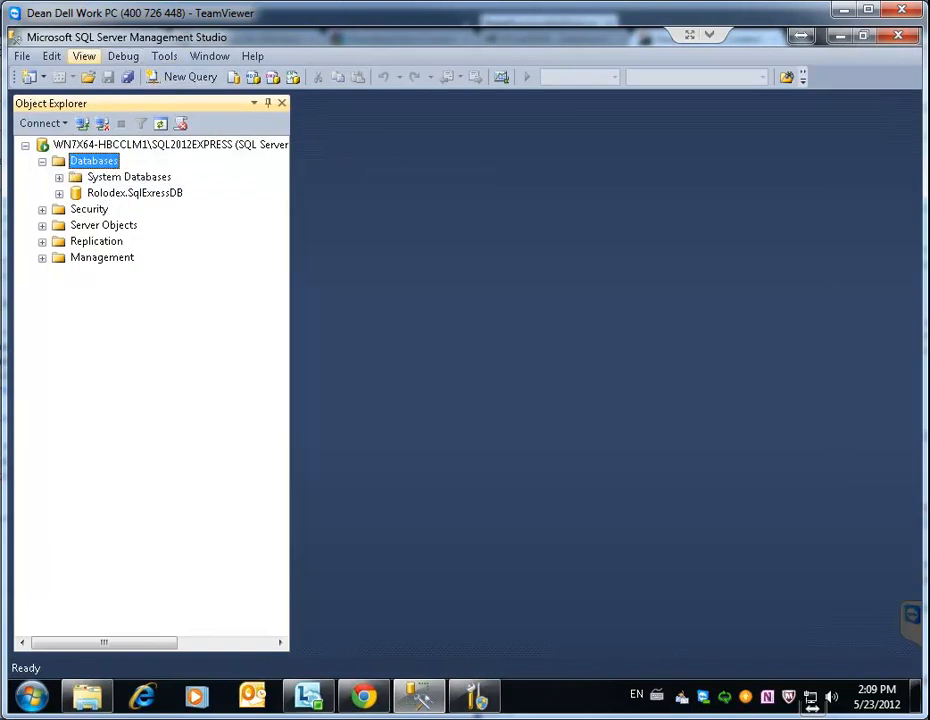
{"action": "left_click", "coordinate": [84, 57]}
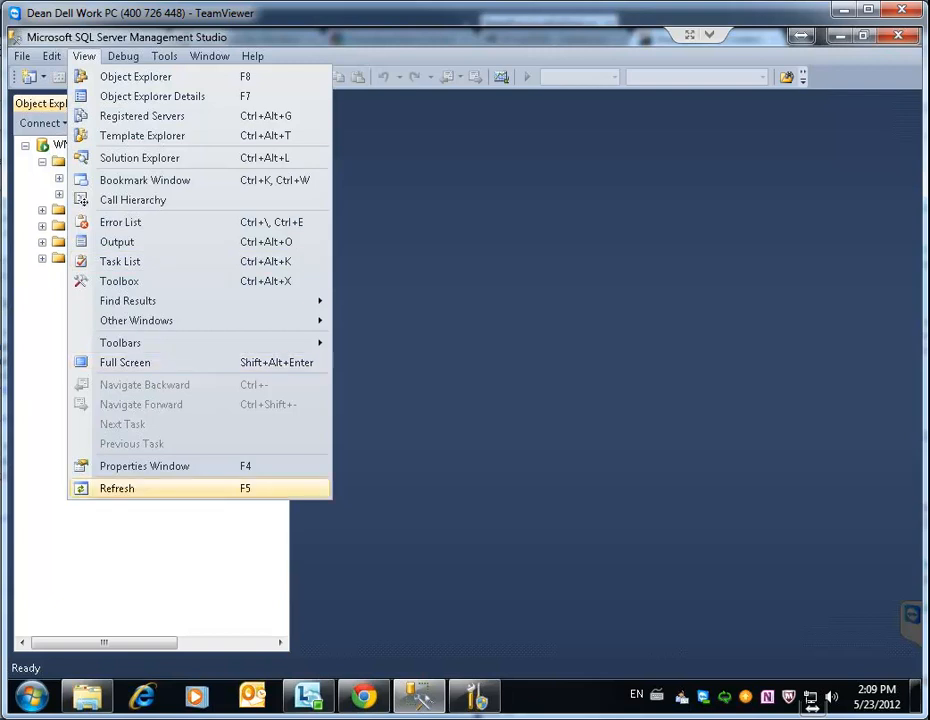
{"action": "left_click", "coordinate": [117, 488]}
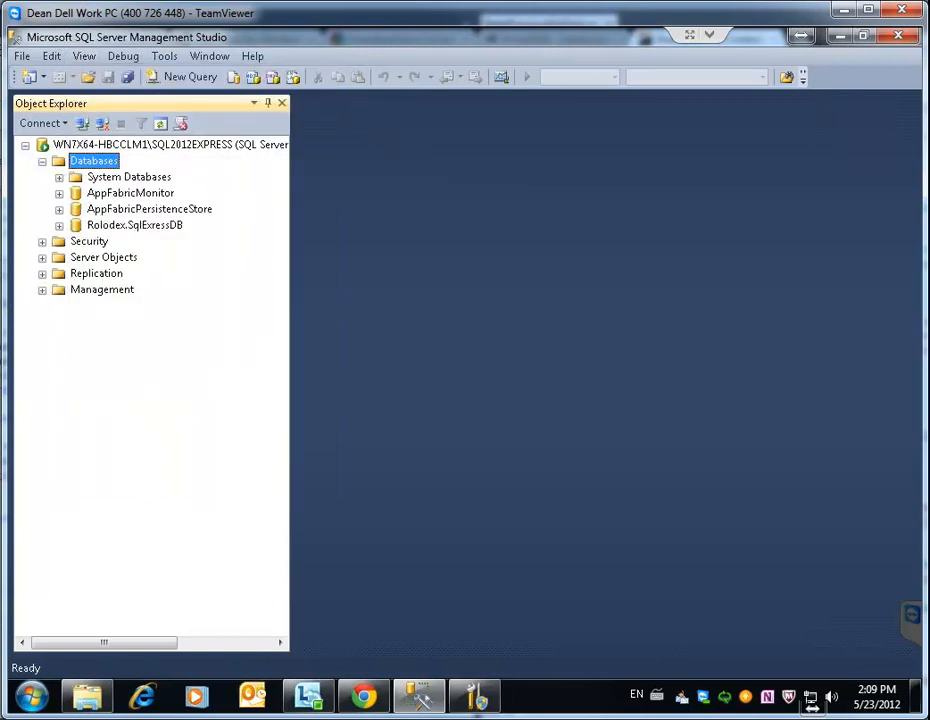
Uncheck sysadmin in the appfabric login's Server Roles, review User Mapping, and save the properties
{"action": "left_click", "coordinate": [42, 242]}
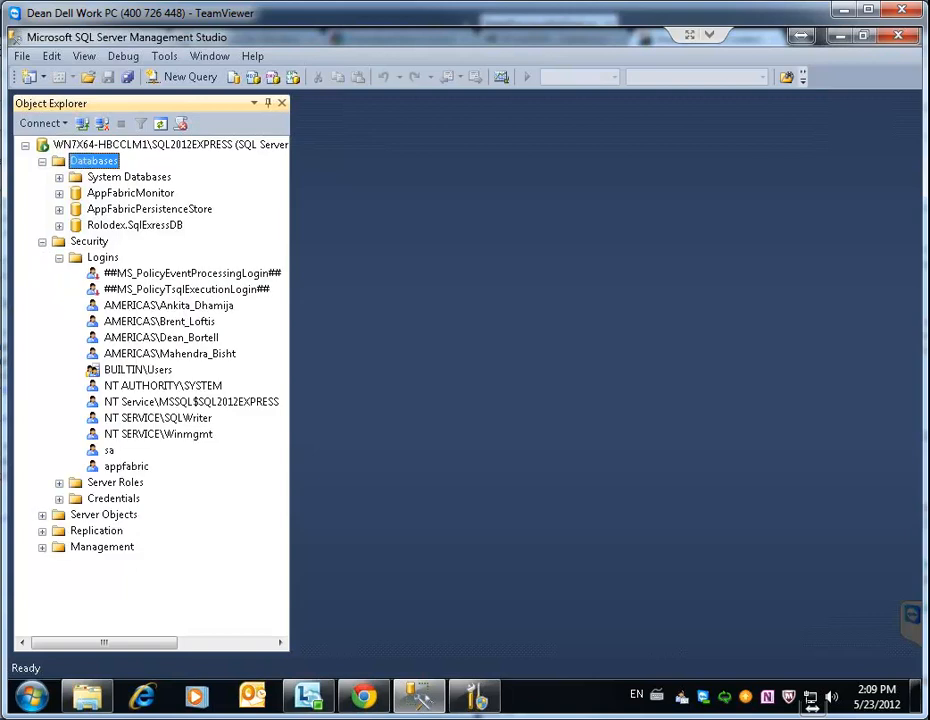
{"action": "left_click", "coordinate": [120, 466]}
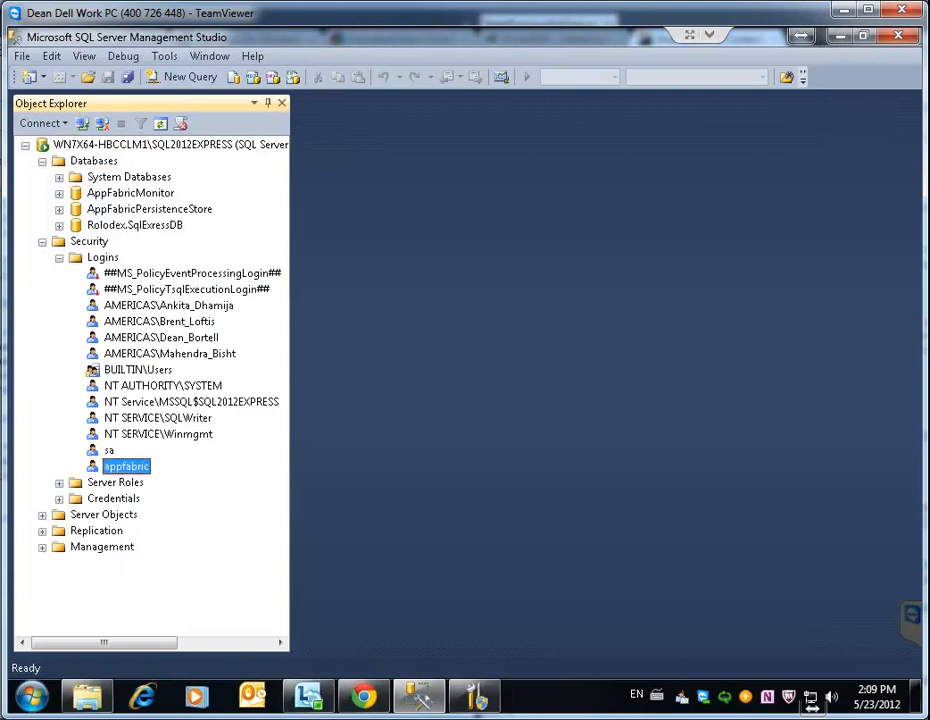
{"action": "right_click", "coordinate": [112, 466]}
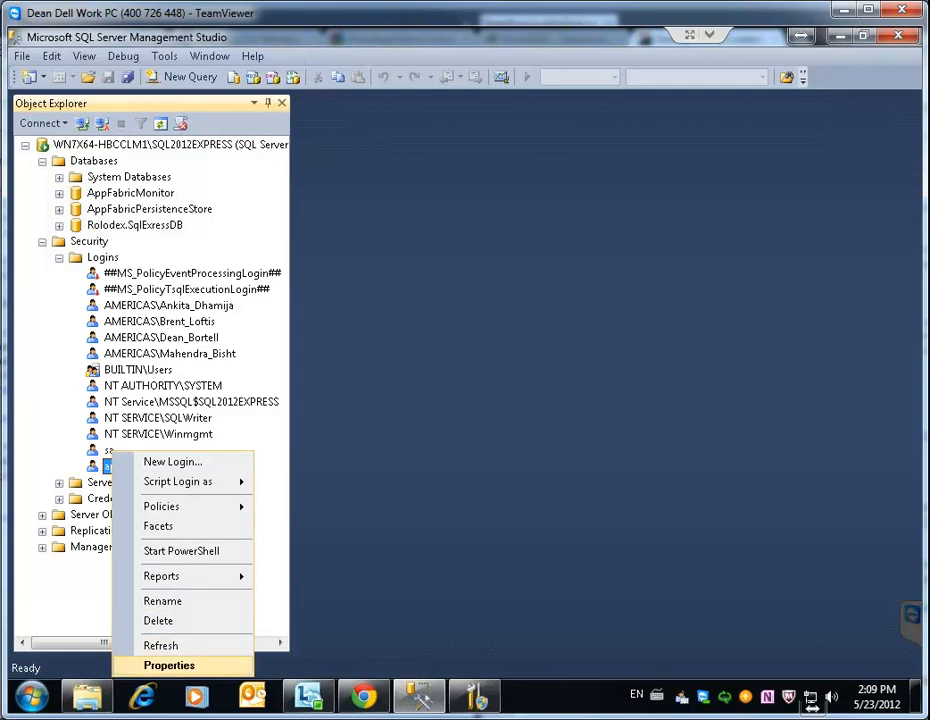
{"action": "left_click", "coordinate": [169, 665]}
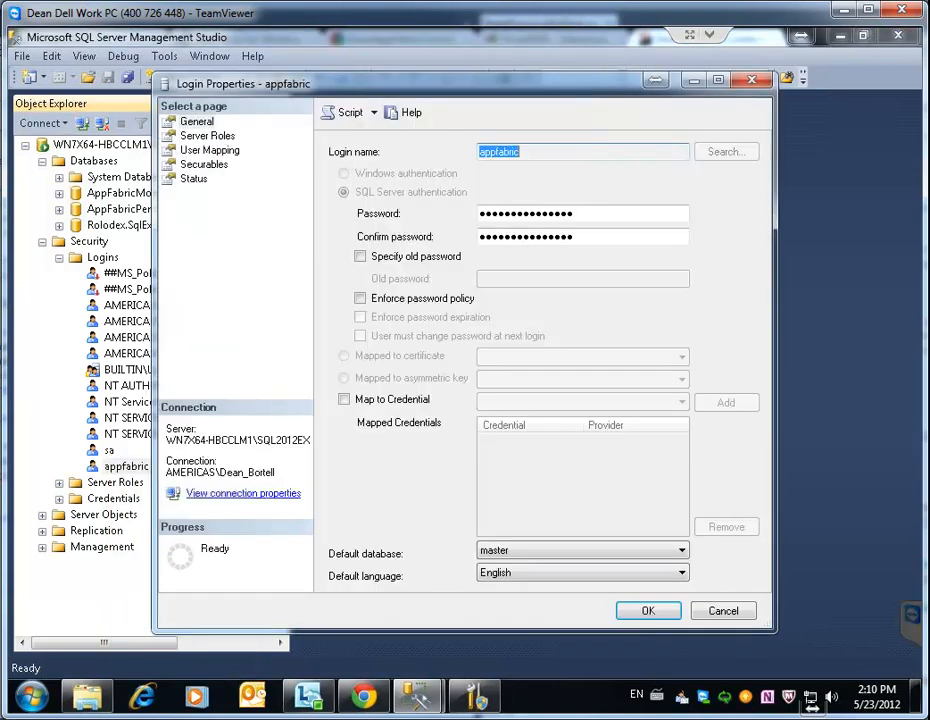
{"action": "left_click", "coordinate": [207, 136]}
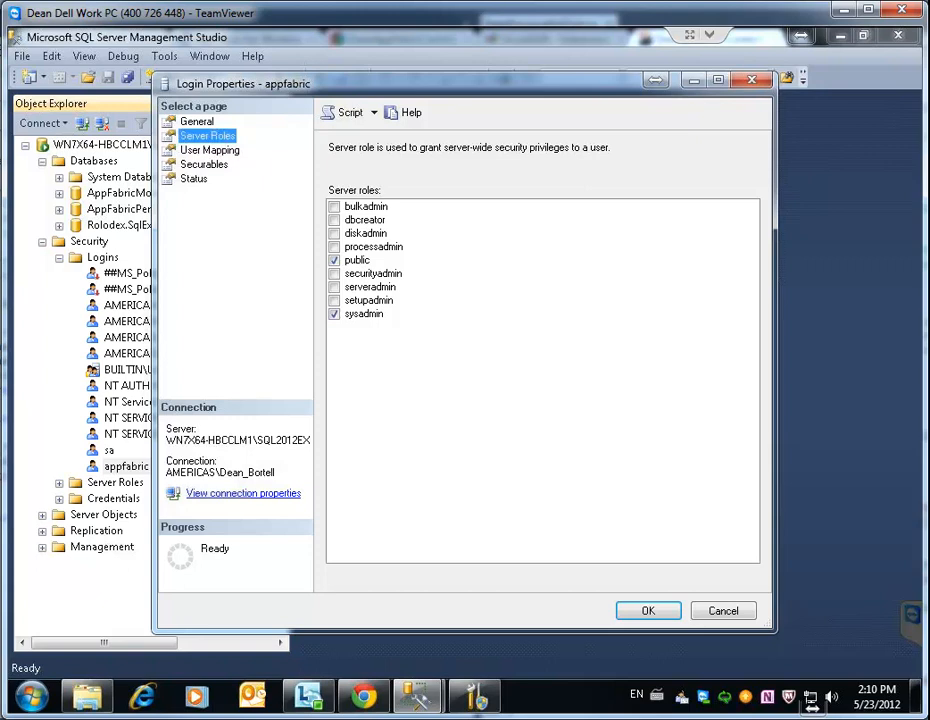
{"action": "left_click", "coordinate": [334, 314]}
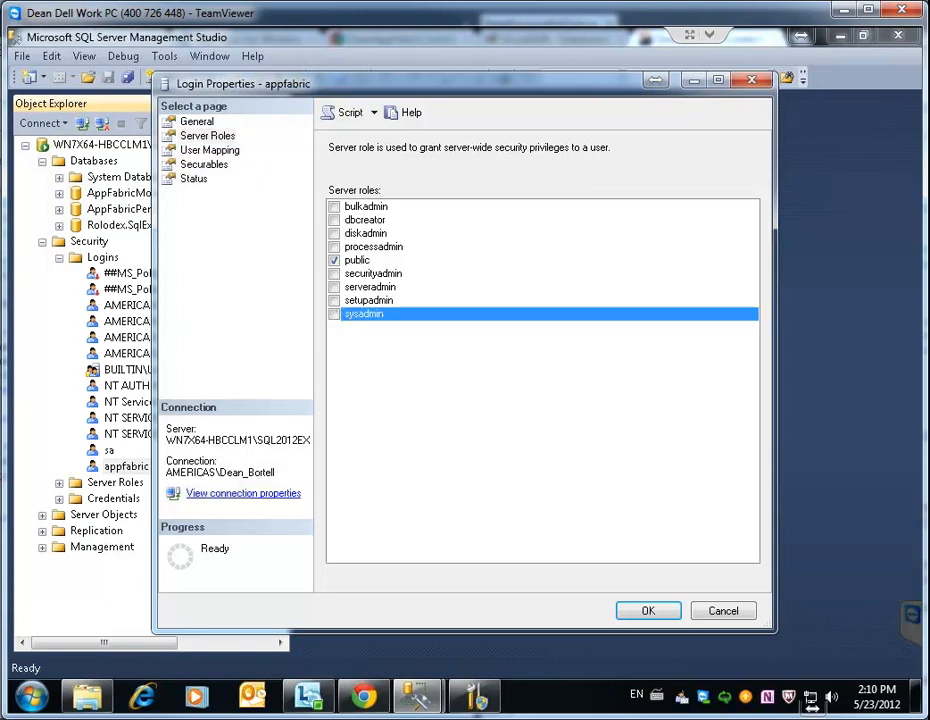
{"action": "left_click", "coordinate": [210, 150]}
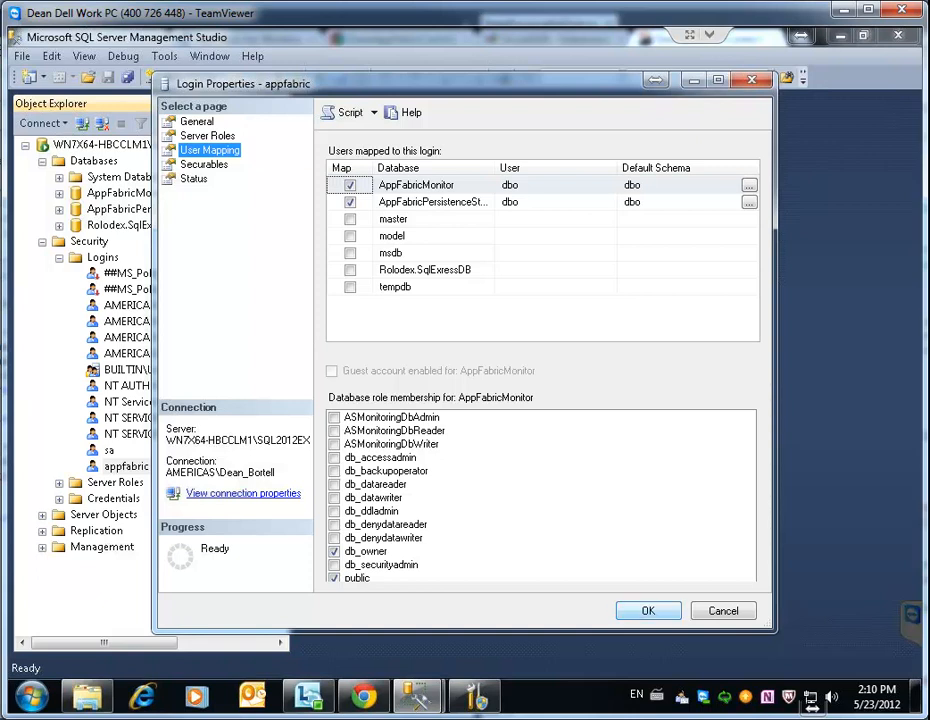
{"action": "key", "text": "Return"}
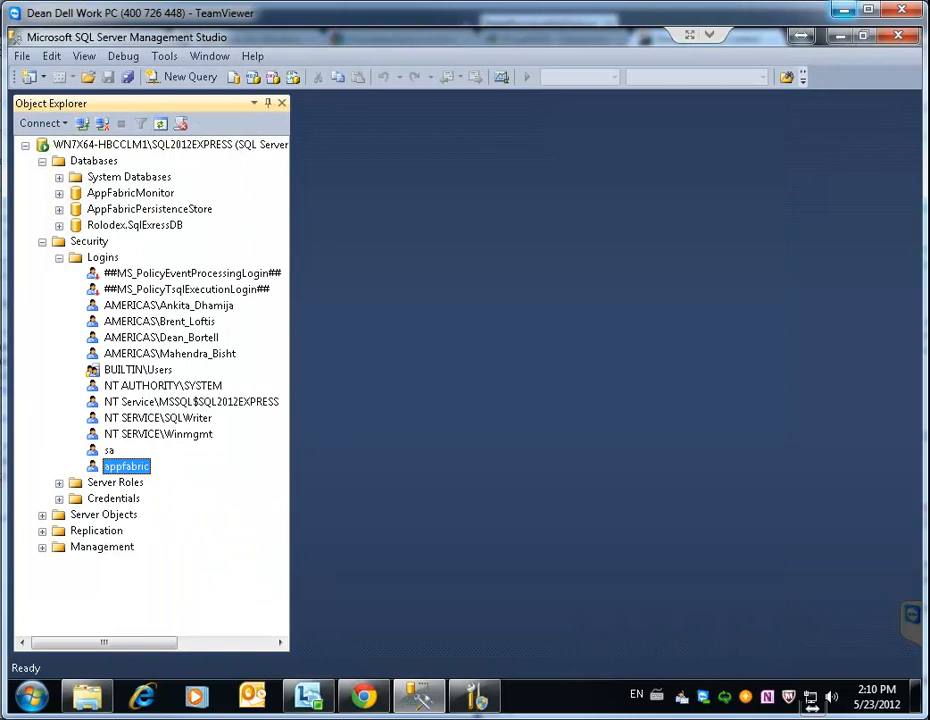
On Configure Caching Service, enable caching service configuration with XML as the provider
{"action": "left_click", "coordinate": [840, 35]}
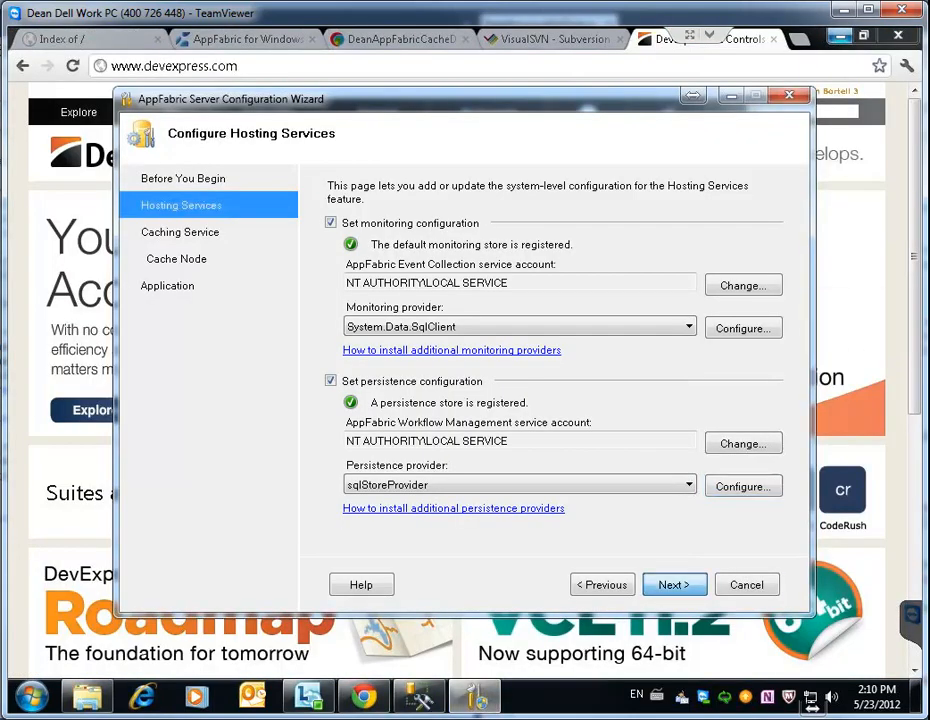
{"action": "left_click", "coordinate": [674, 585]}
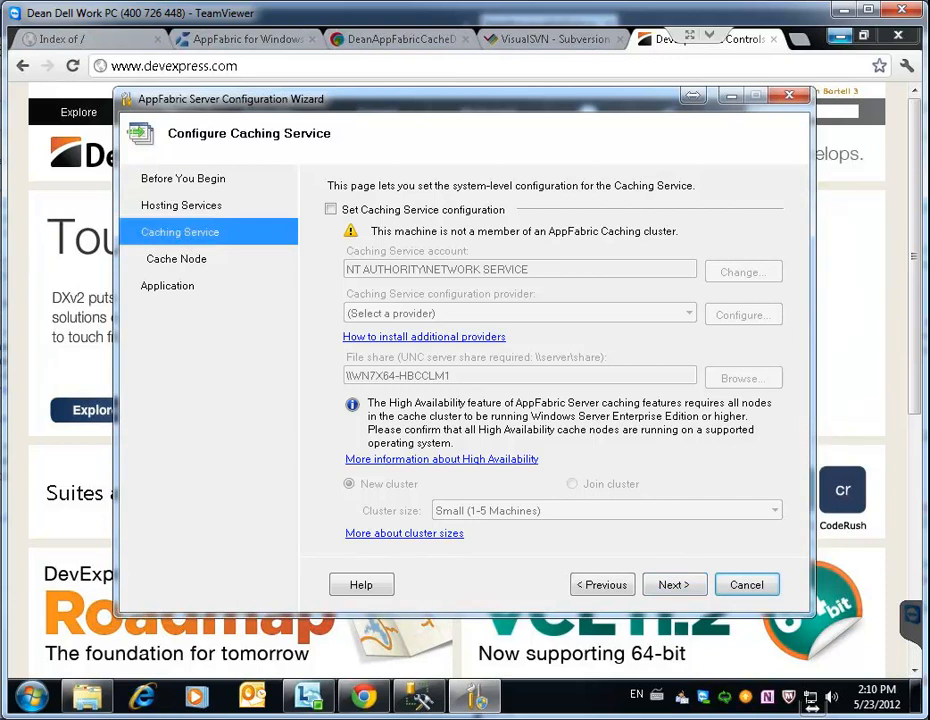
{"action": "left_click", "coordinate": [331, 209]}
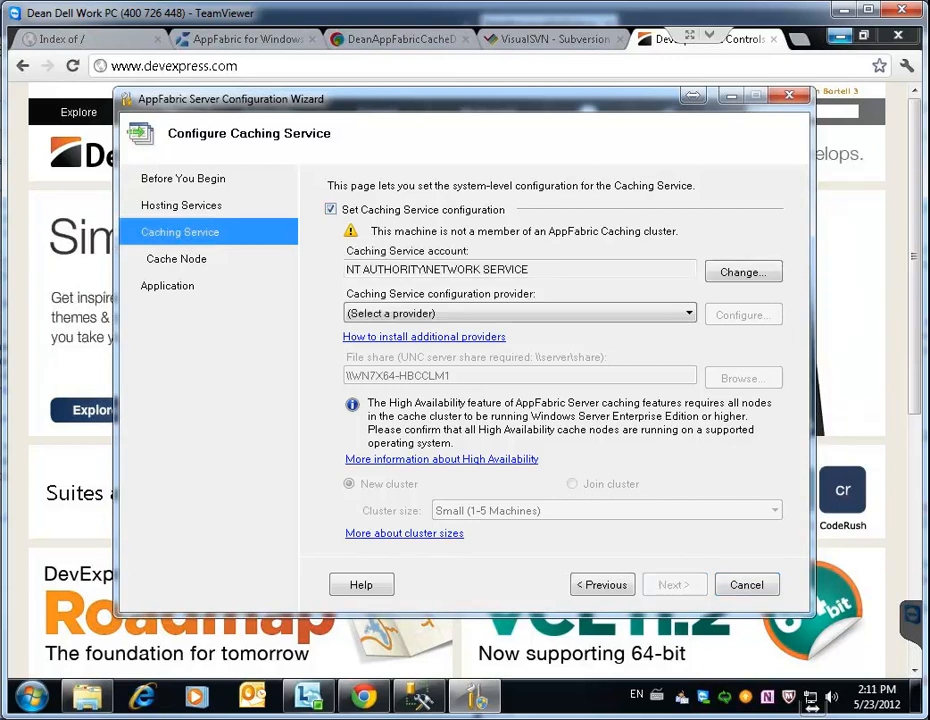
{"action": "left_click", "coordinate": [520, 314]}
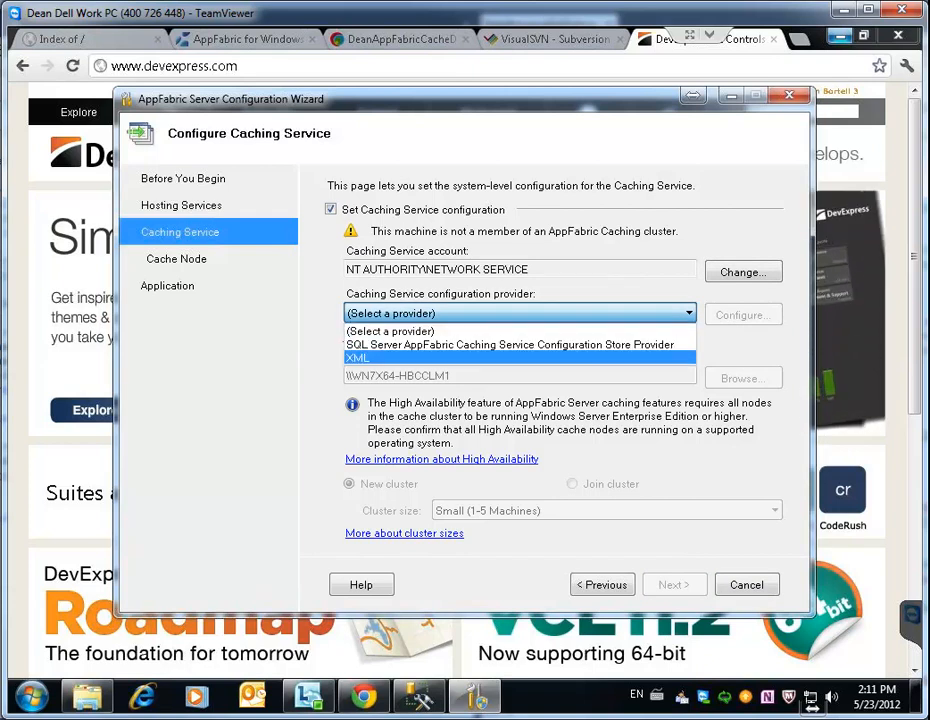
{"action": "left_click", "coordinate": [400, 357]}
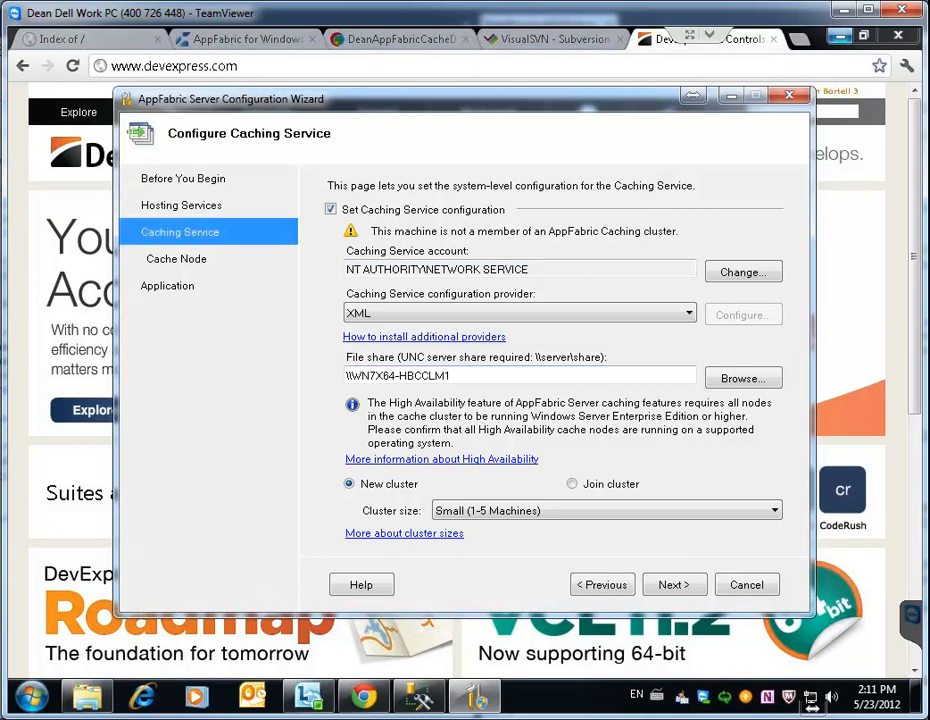
{"action": "key", "text": "super"}
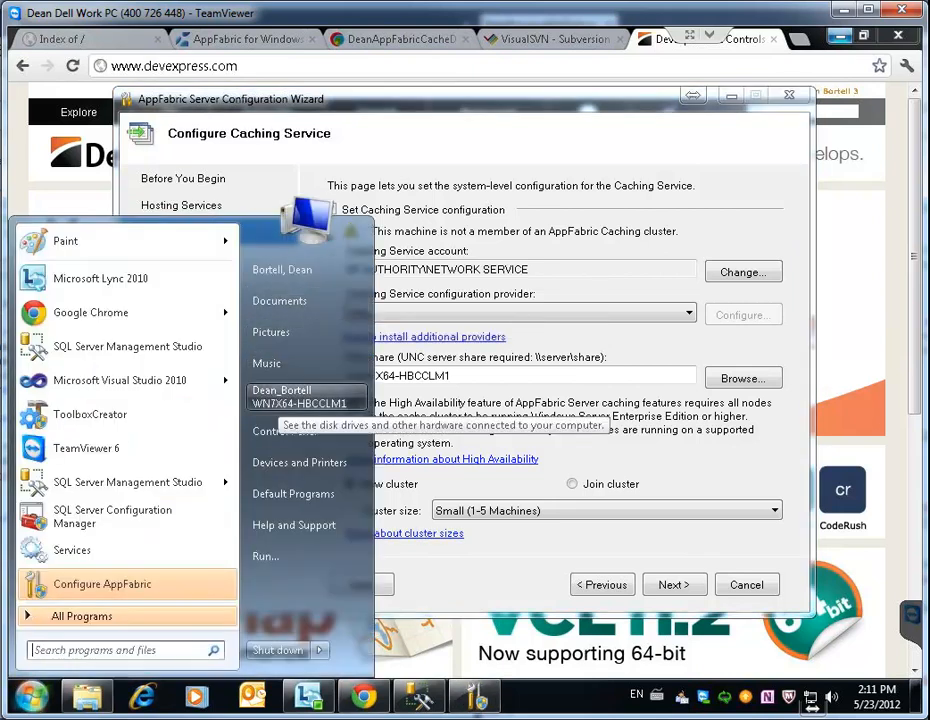
Browse to the C:\Development folder in Windows Explorer
{"action": "left_click", "coordinate": [282, 398]}
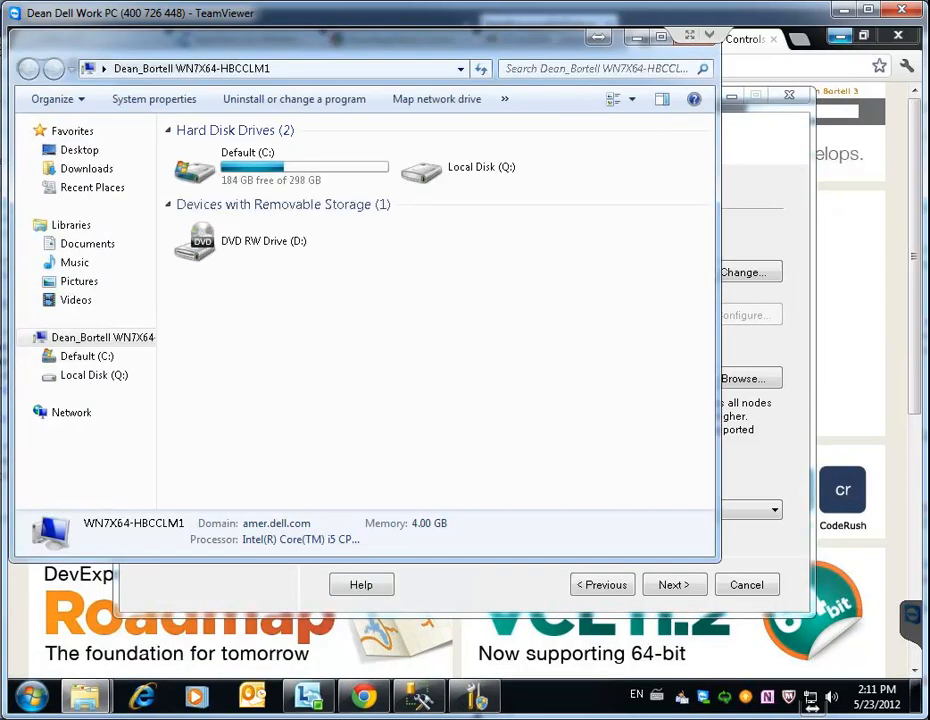
{"action": "double_click", "coordinate": [250, 170]}
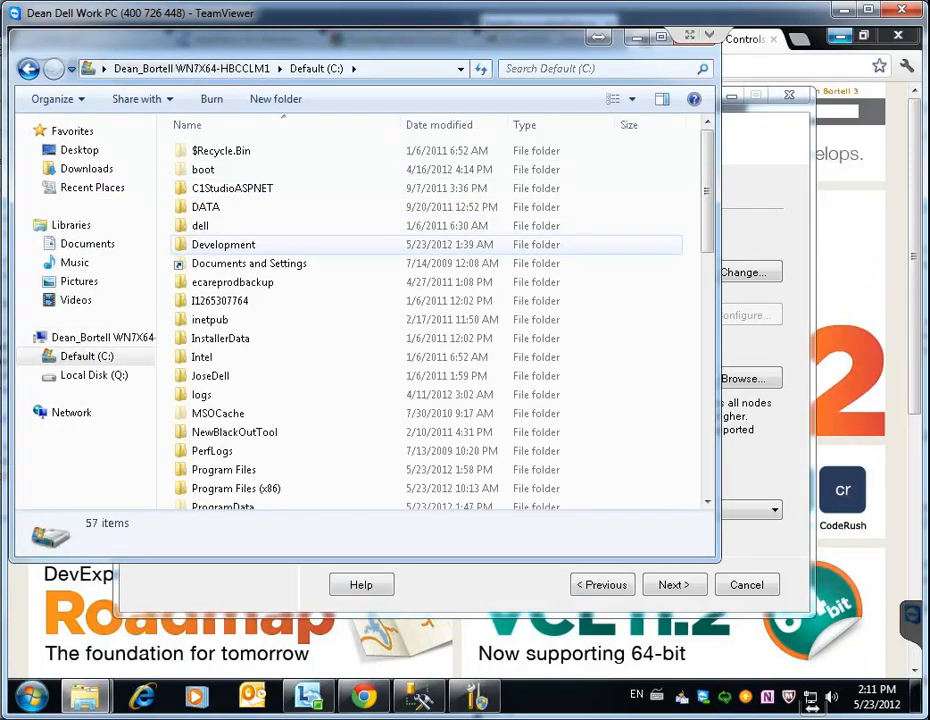
{"action": "double_click", "coordinate": [223, 244]}
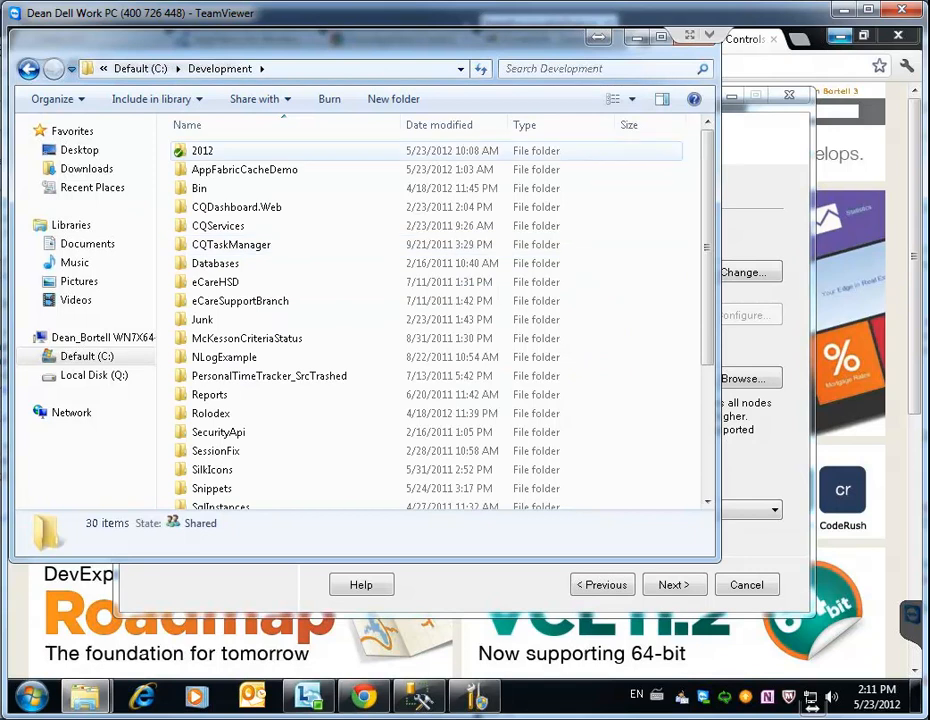
{"action": "scroll", "coordinate": [430, 355], "scroll_direction": "down", "scroll_amount": 4}
{"action": "scroll", "coordinate": [430, 355], "scroll_direction": "up", "scroll_amount": 4}
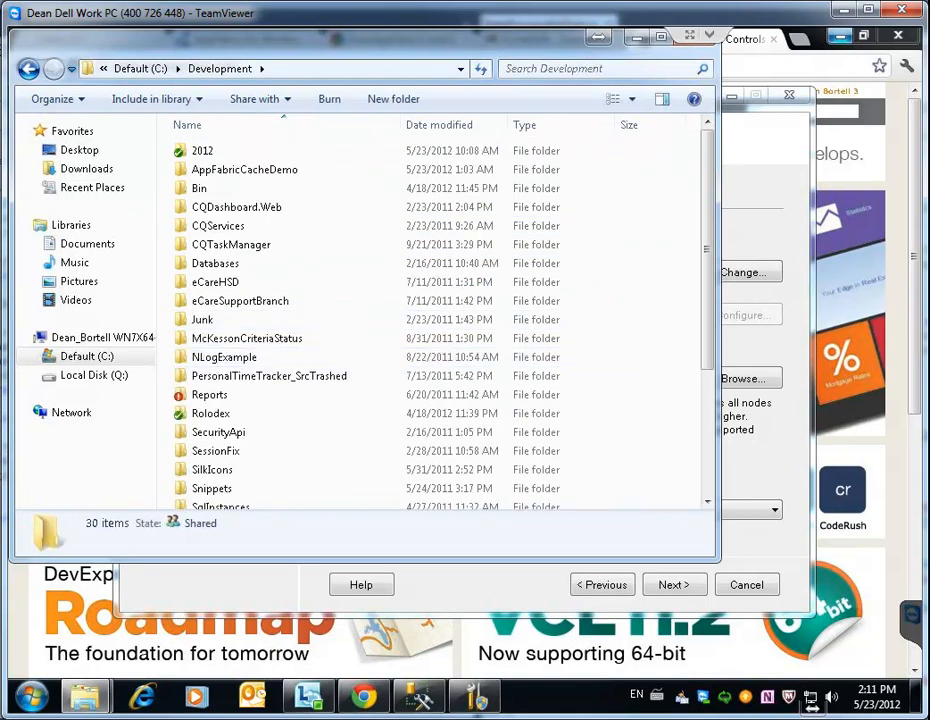
Create a new folder in Development named AppFabricCacheSharedConfig
{"action": "right_click", "coordinate": [278, 220]}
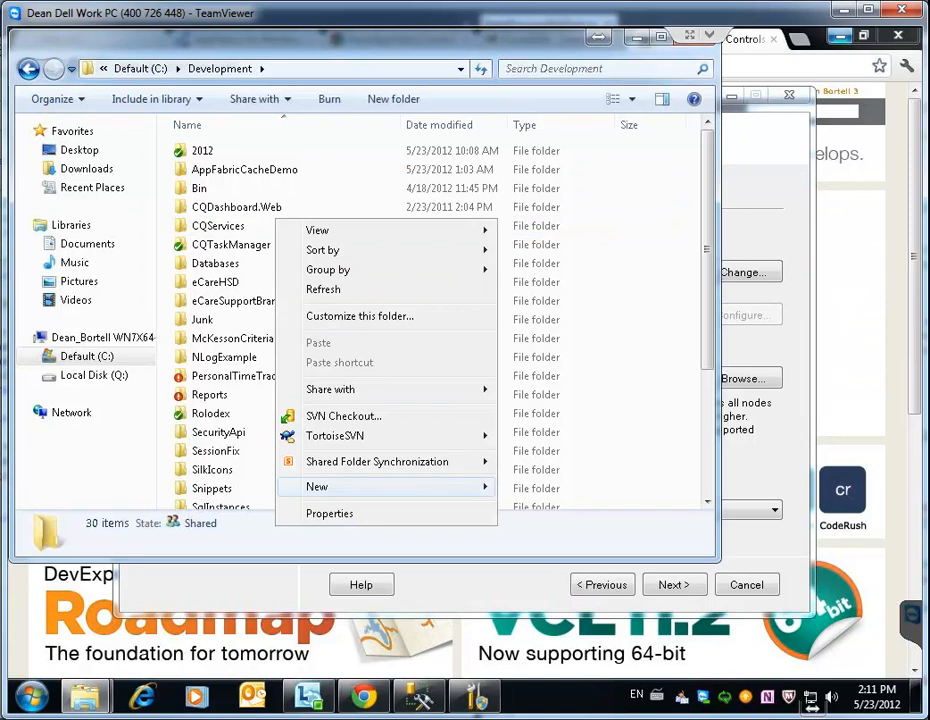
{"action": "mouse_move", "coordinate": [400, 486]}
{"action": "left_click", "coordinate": [538, 324]}
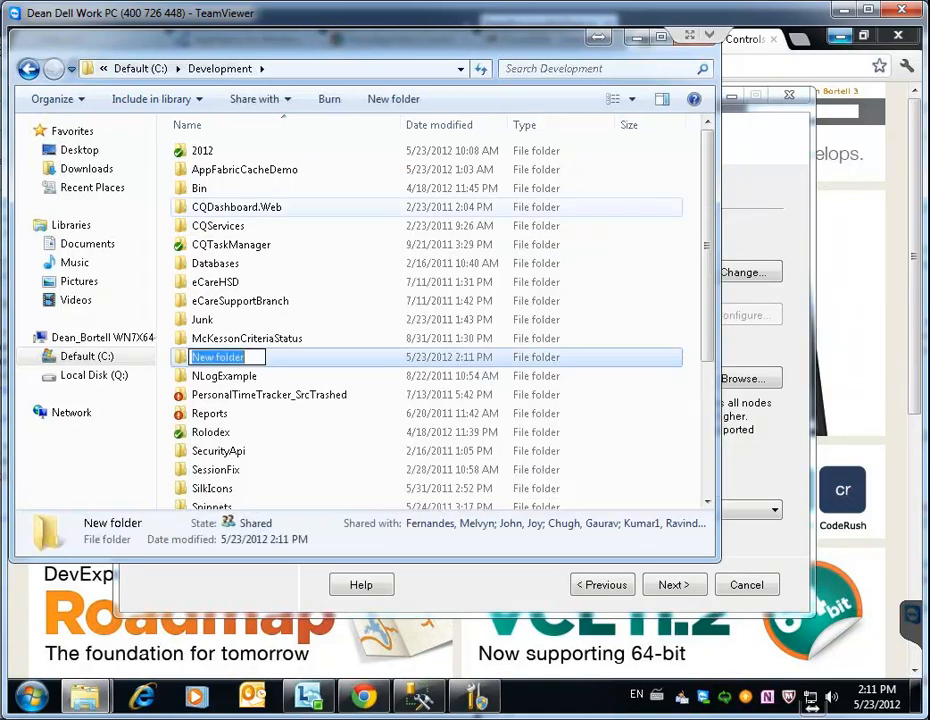
{"action": "type", "text": "App"}
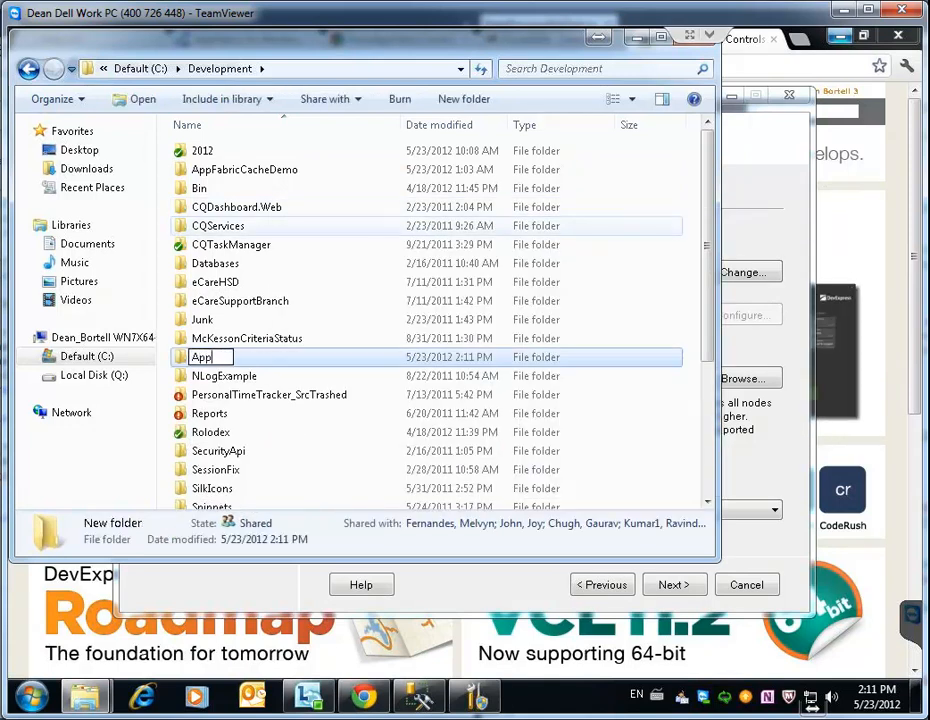
{"action": "type", "text": "Fabric"}
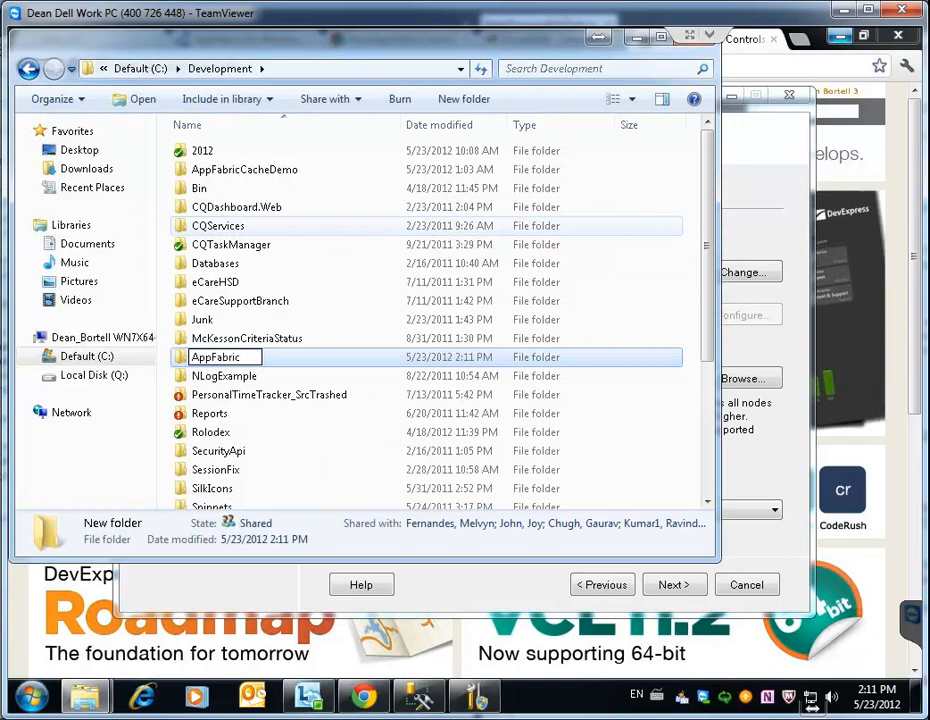
{"action": "type", "text": "Shared"}
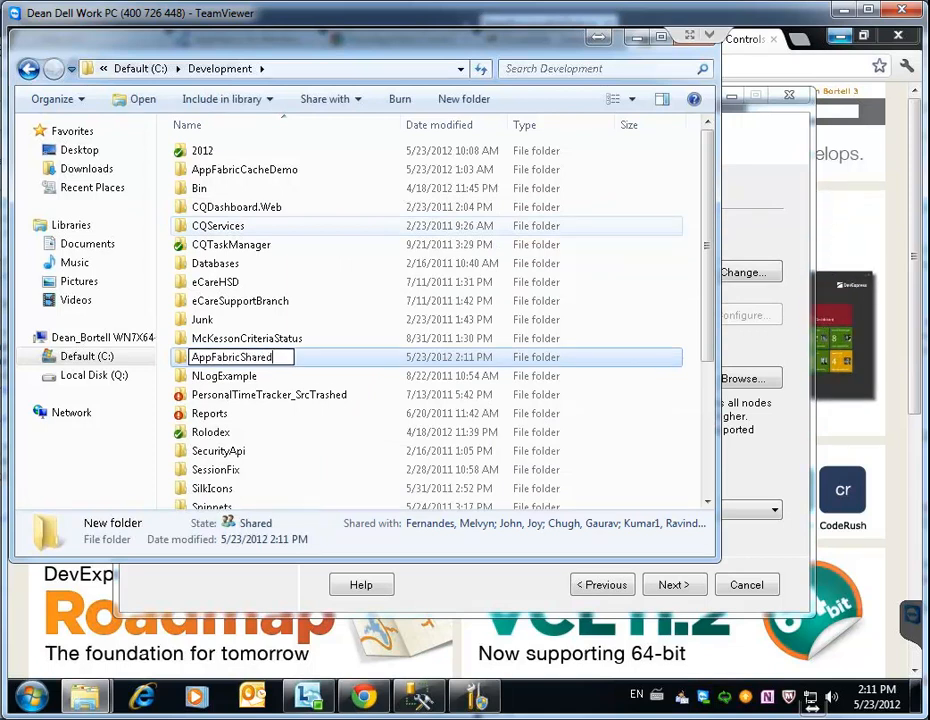
{"action": "type", "text": "Config"}
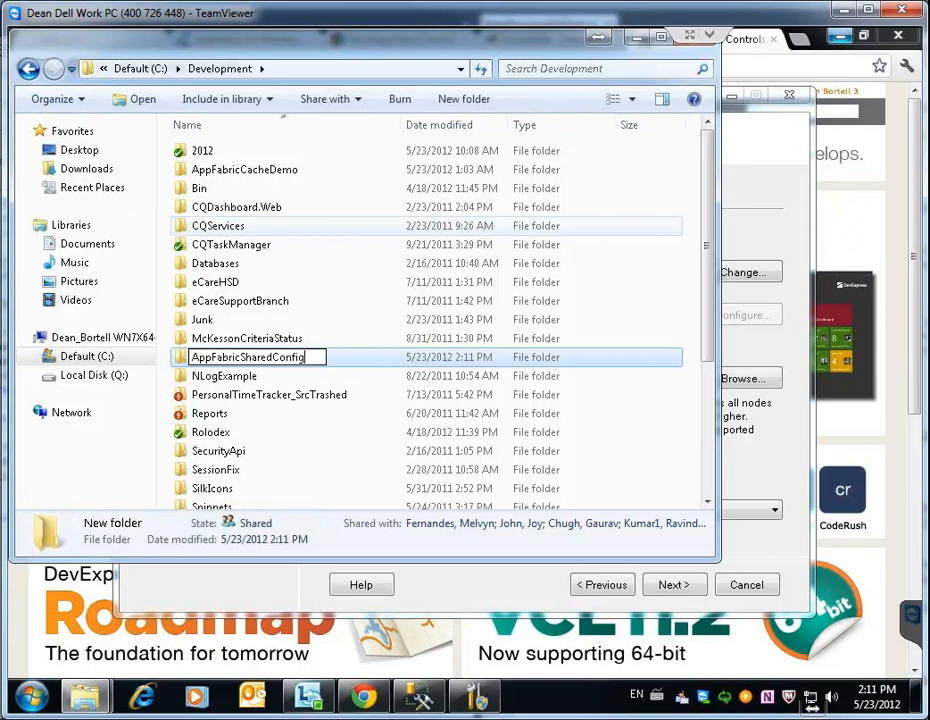
{"action": "key", "text": "Left"}
{"action": "key", "text": "Left"}
{"action": "key", "text": "Left"}
{"action": "key", "text": "Left"}
{"action": "key", "text": "Left"}
{"action": "key", "text": "Left"}
{"action": "key", "text": "Left"}
{"action": "key", "text": "Left"}
{"action": "key", "text": "Left"}
{"action": "key", "text": "Left"}
{"action": "key", "text": "Left"}
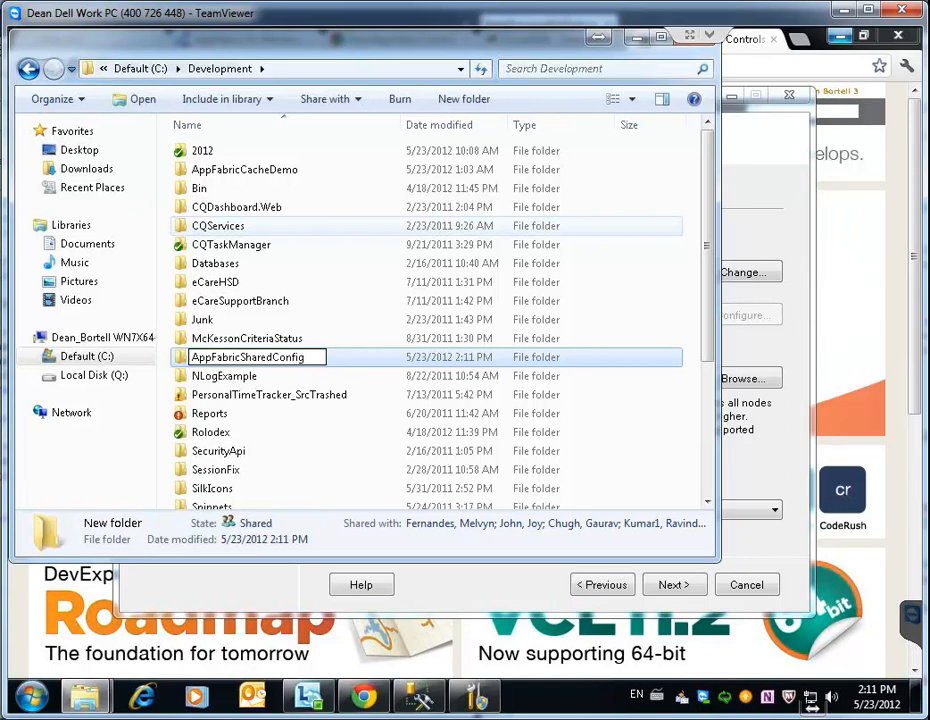
{"action": "type", "text": "Cache"}
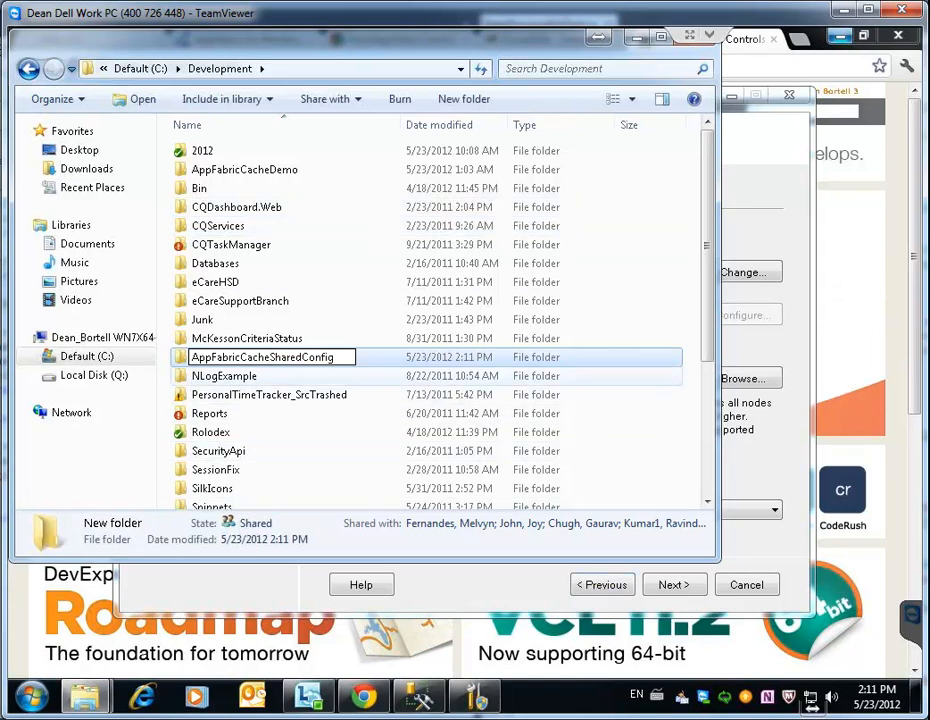
{"action": "left_click", "coordinate": [247, 338]}
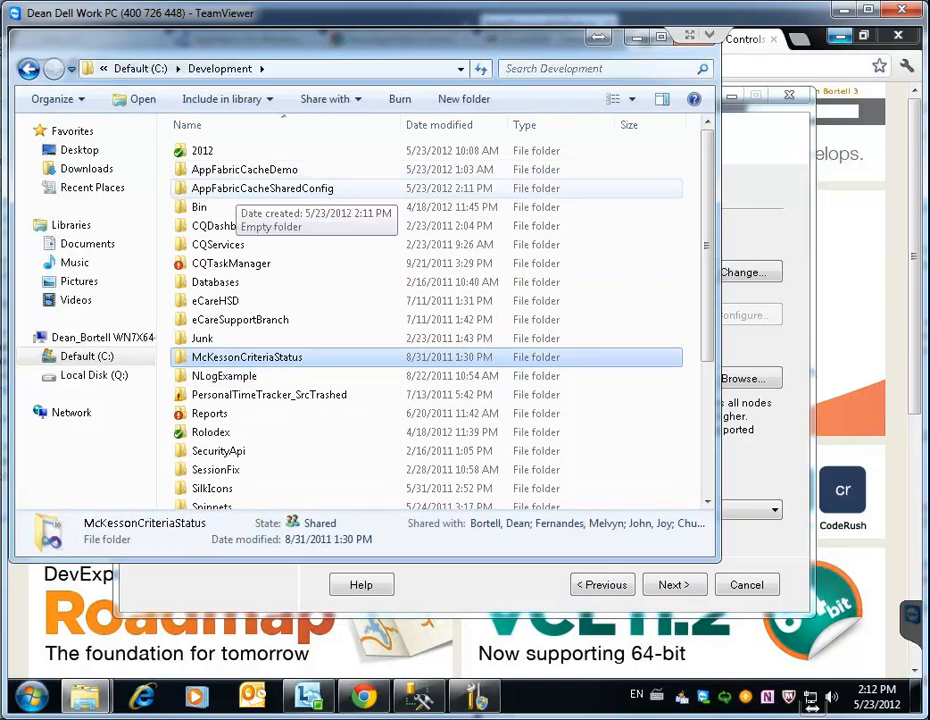
Share AppFabricCacheSharedConfig with specific people, granting Everyone Read/Write access
{"action": "right_click", "coordinate": [235, 190]}
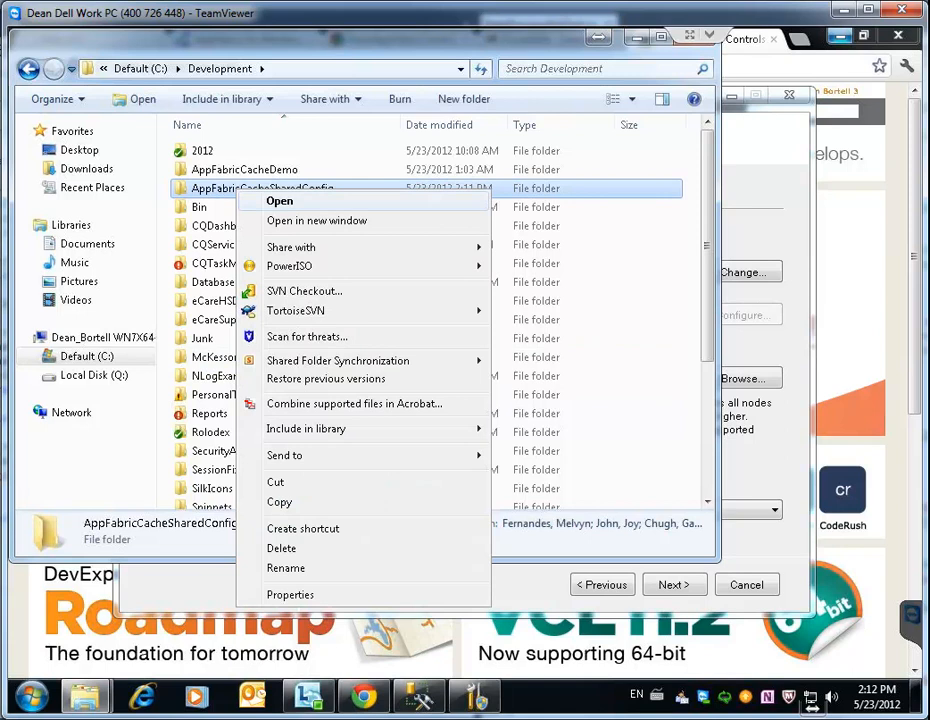
{"action": "mouse_move", "coordinate": [300, 266]}
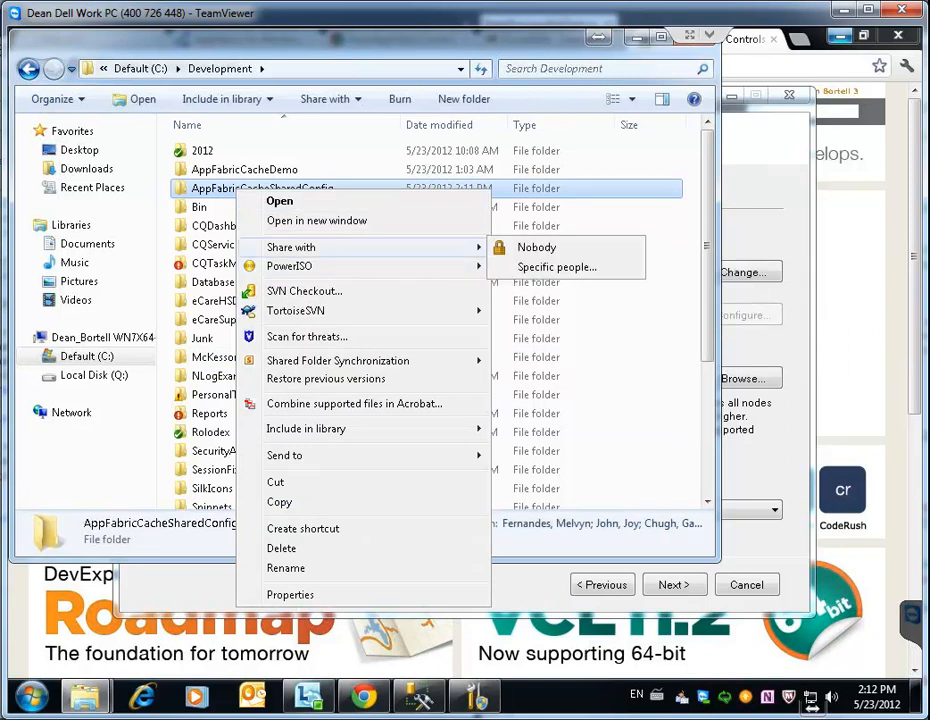
{"action": "left_click", "coordinate": [557, 267]}
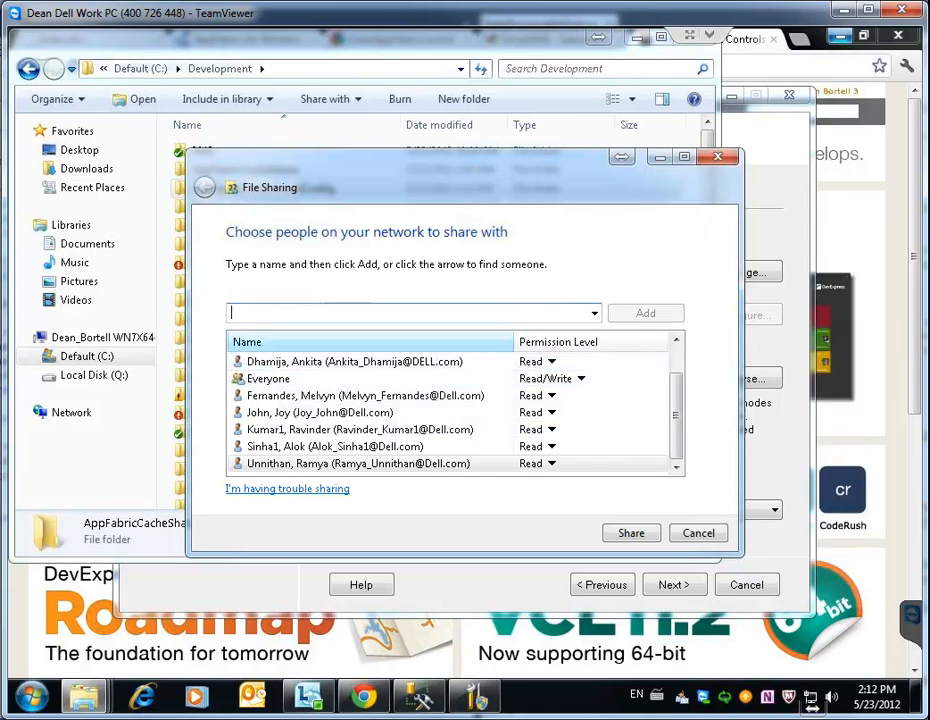
{"action": "mouse_move", "coordinate": [676, 415]}
{"action": "left_mouse_down"}
{"action": "mouse_move", "coordinate": [676, 389]}
{"action": "mouse_move", "coordinate": [676, 415]}
{"action": "mouse_move", "coordinate": [676, 403]}
{"action": "left_mouse_up"}
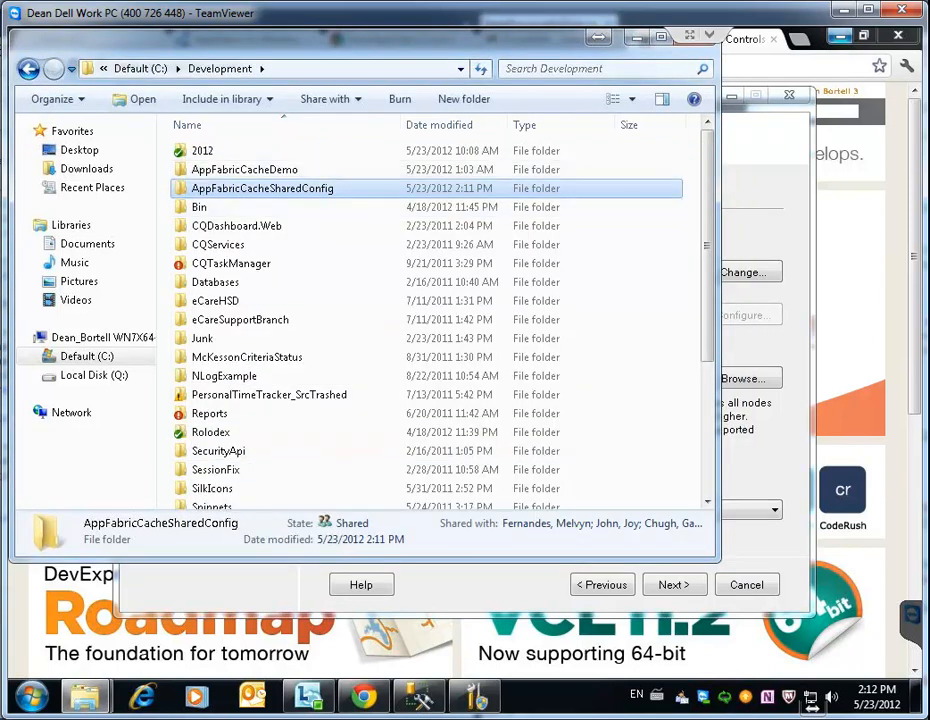
Dismiss the 'Invalid file share' error for \\WN7X64-HBCCLM1 and browse the network for the share folder
{"action": "key", "text": "alt+Tab"}
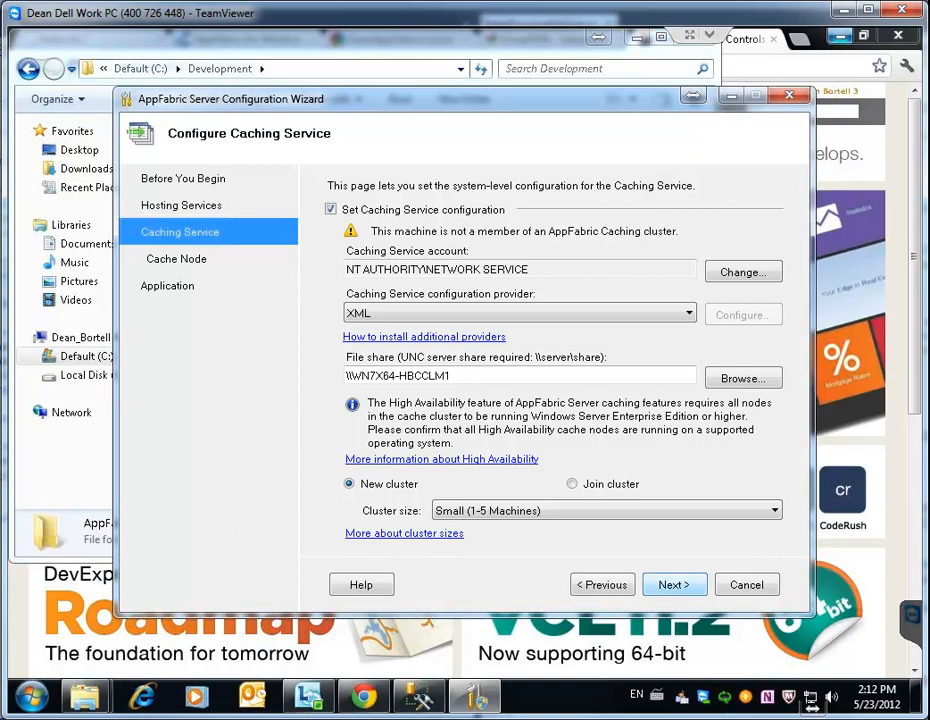
{"action": "left_click", "coordinate": [673, 584]}
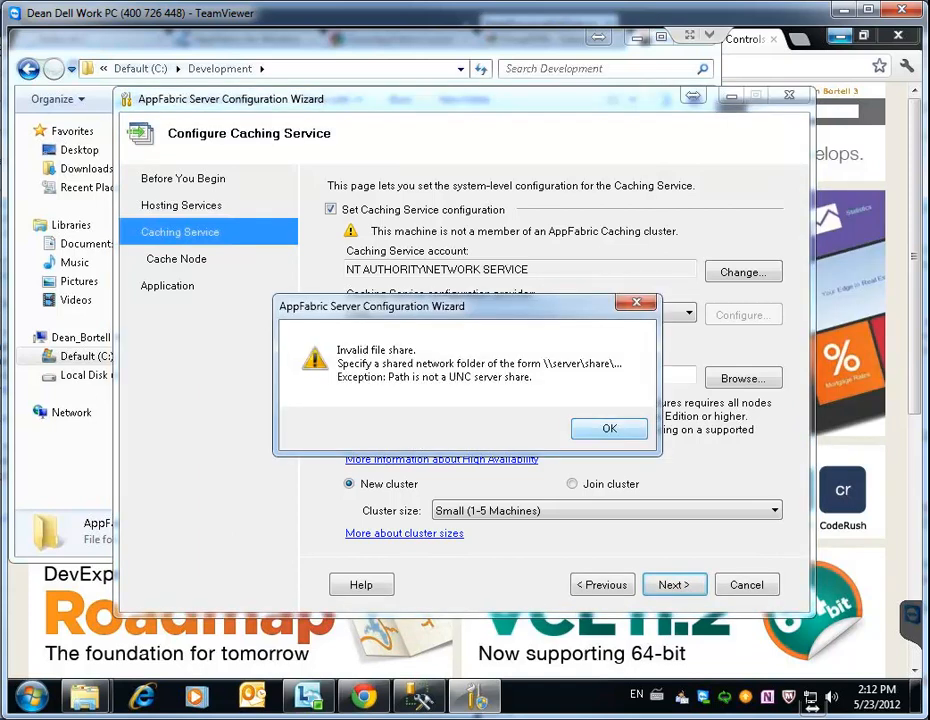
{"action": "key", "text": "Return"}
{"action": "left_click", "coordinate": [742, 378]}
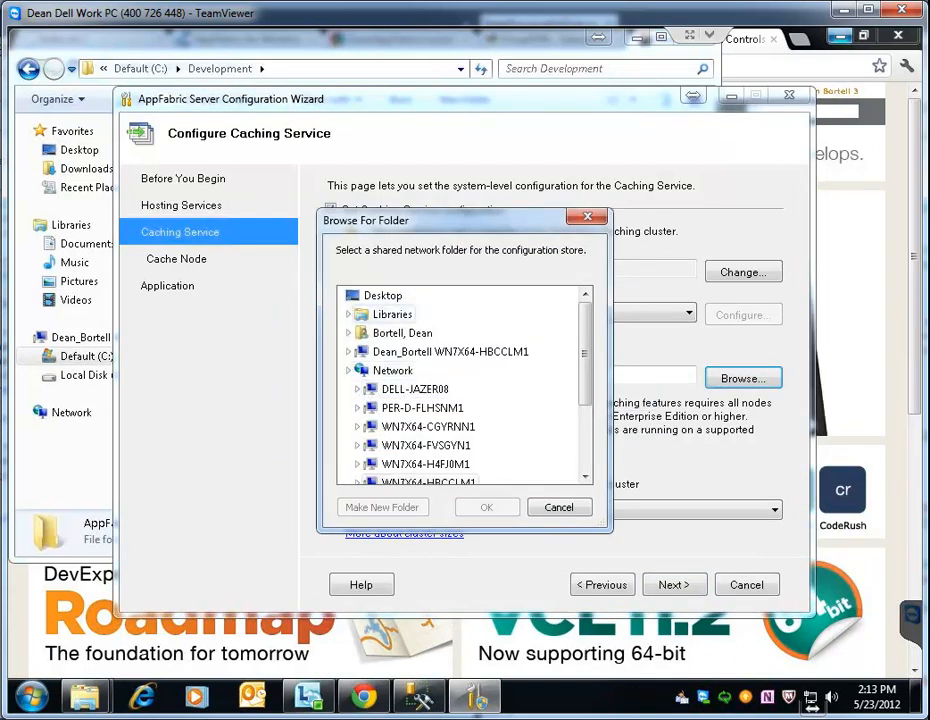
Choose the AppFabricCacheSharedConfig folder under WN7X64-HBCCLM1 > Development as the caching file share
{"action": "left_click_drag", "start_coordinate": [585, 355], "coordinate": [585, 440]}
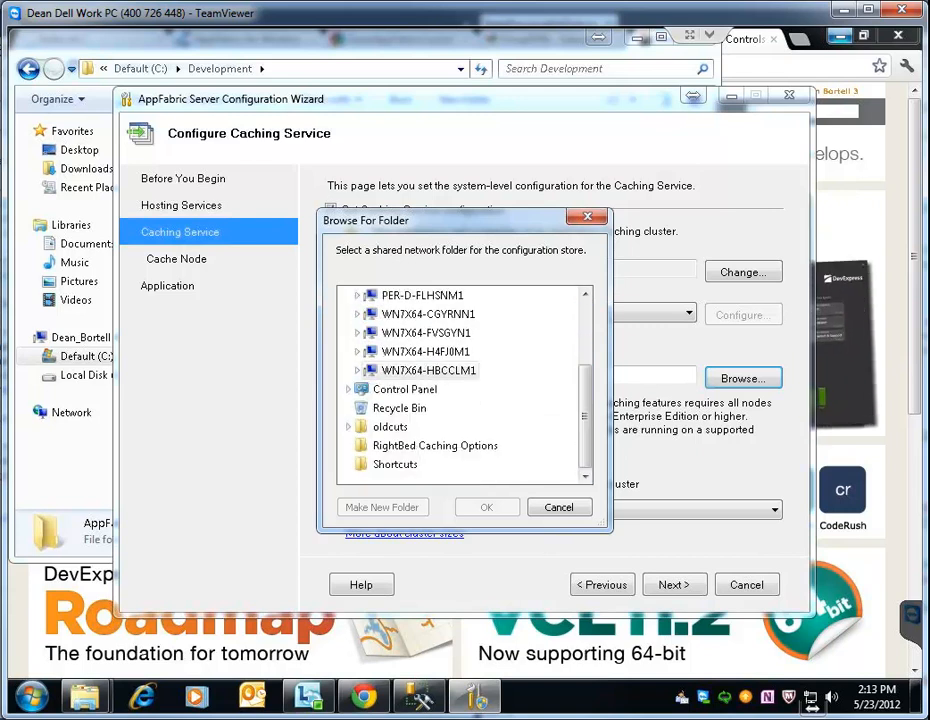
{"action": "left_click_drag", "start_coordinate": [585, 415], "coordinate": [585, 395]}
{"action": "left_click", "coordinate": [428, 408]}
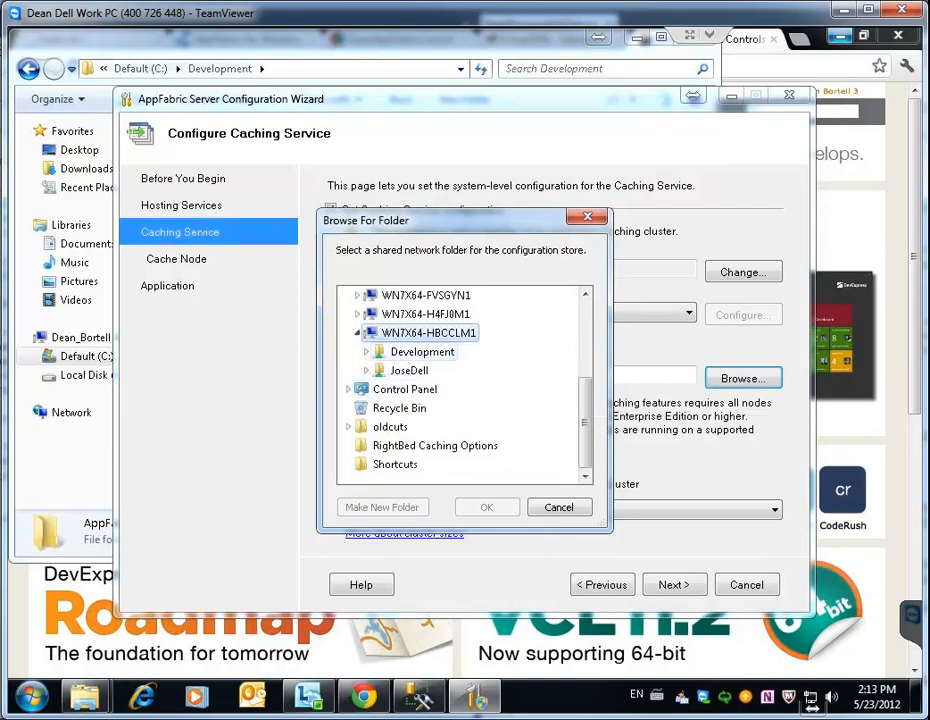
{"action": "left_click", "coordinate": [366, 352]}
{"action": "scroll", "coordinate": [470, 400], "scroll_direction": "down", "scroll_amount": 3}
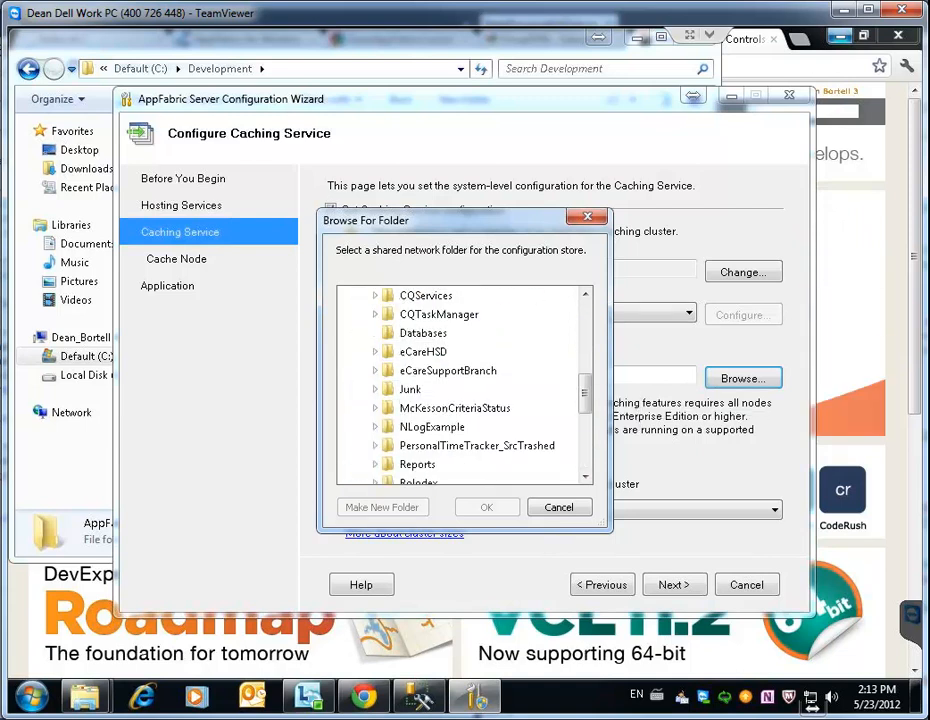
{"action": "scroll", "coordinate": [470, 400], "scroll_direction": "up", "scroll_amount": 3}
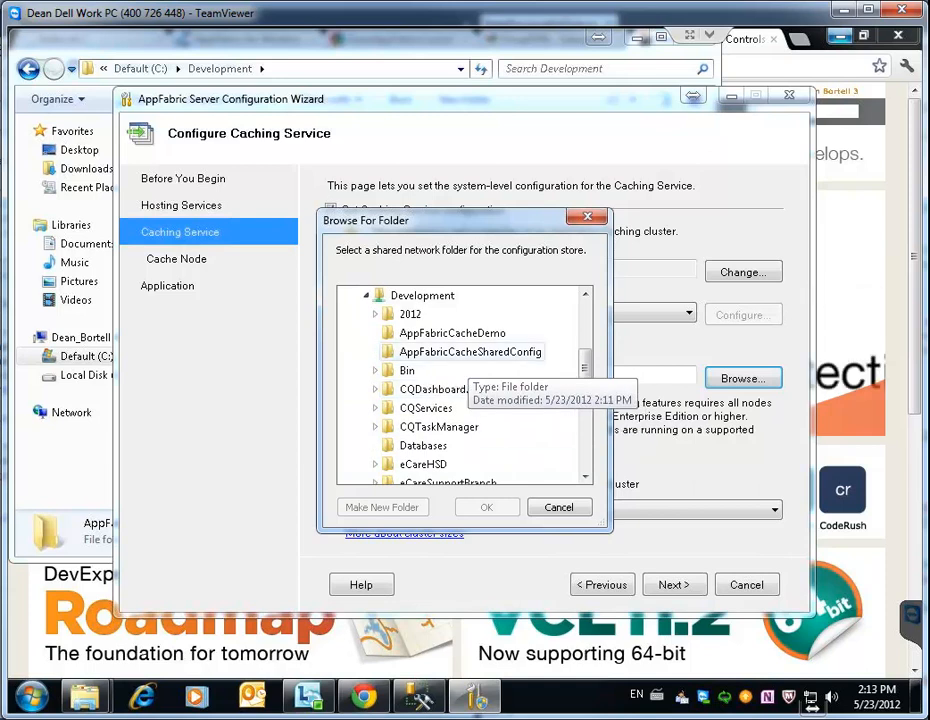
{"action": "left_click", "coordinate": [470, 352]}
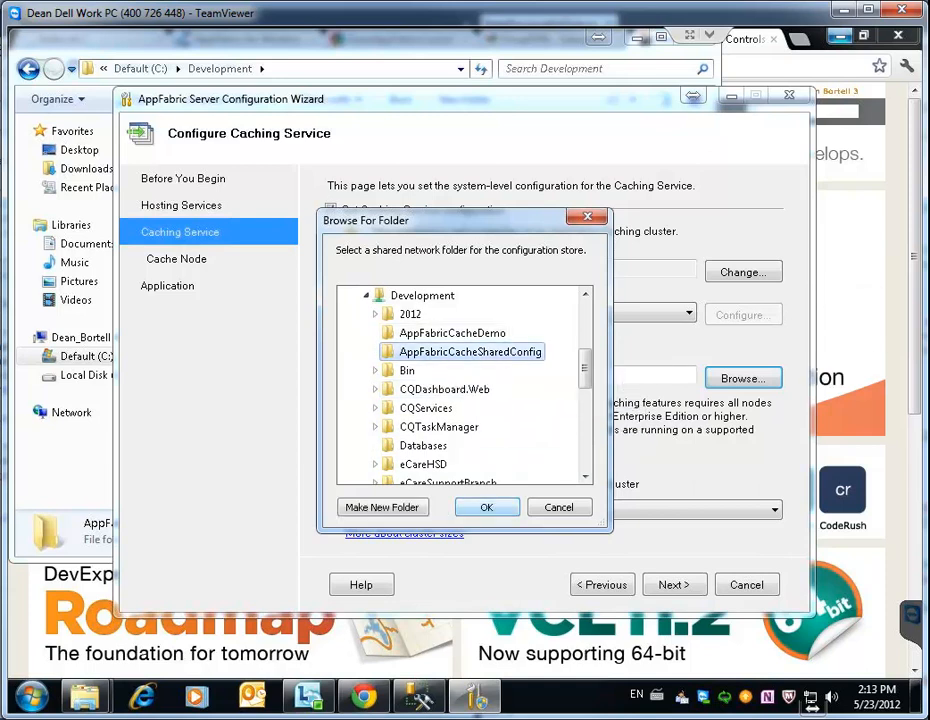
{"action": "left_click", "coordinate": [487, 508]}
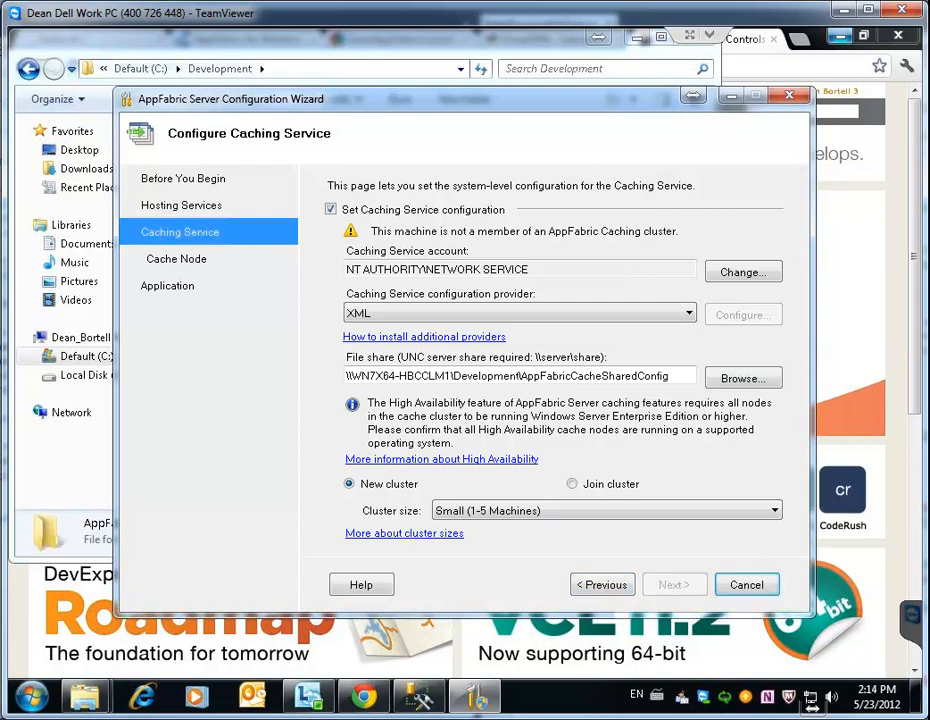
Apply the caching configuration using the AppFabricCacheSharedConfig share and advance to the cache node page
{"action": "left_click", "coordinate": [673, 585]}
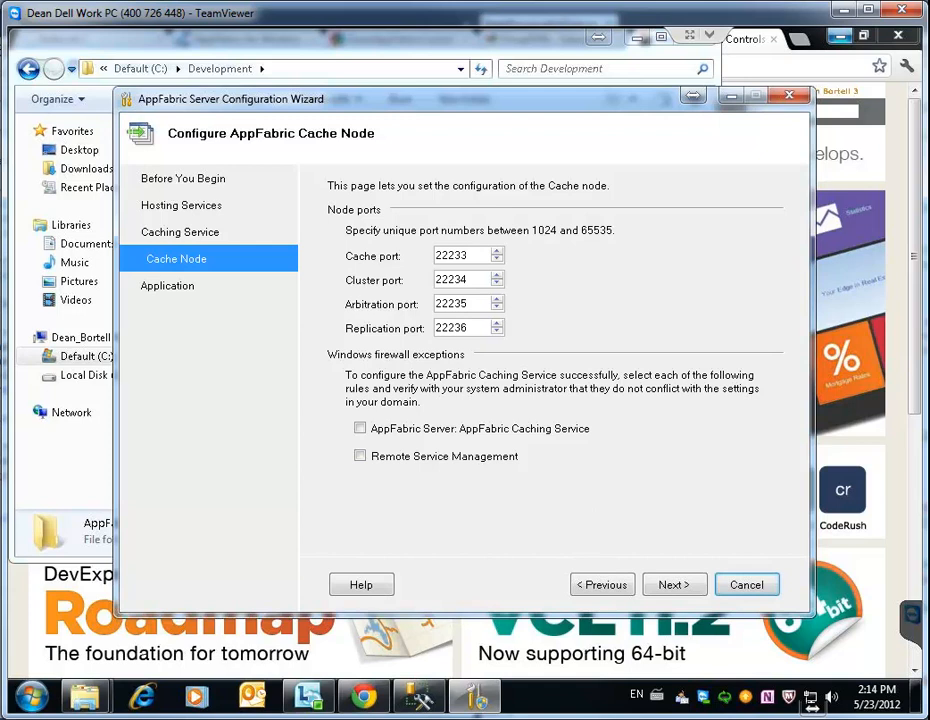
Allow Caching Service and Remote Service Management firewall exceptions, confirm the cache node settings, and finish to launch IIS Manager
{"action": "left_click", "coordinate": [360, 428]}
{"action": "left_click", "coordinate": [360, 456]}
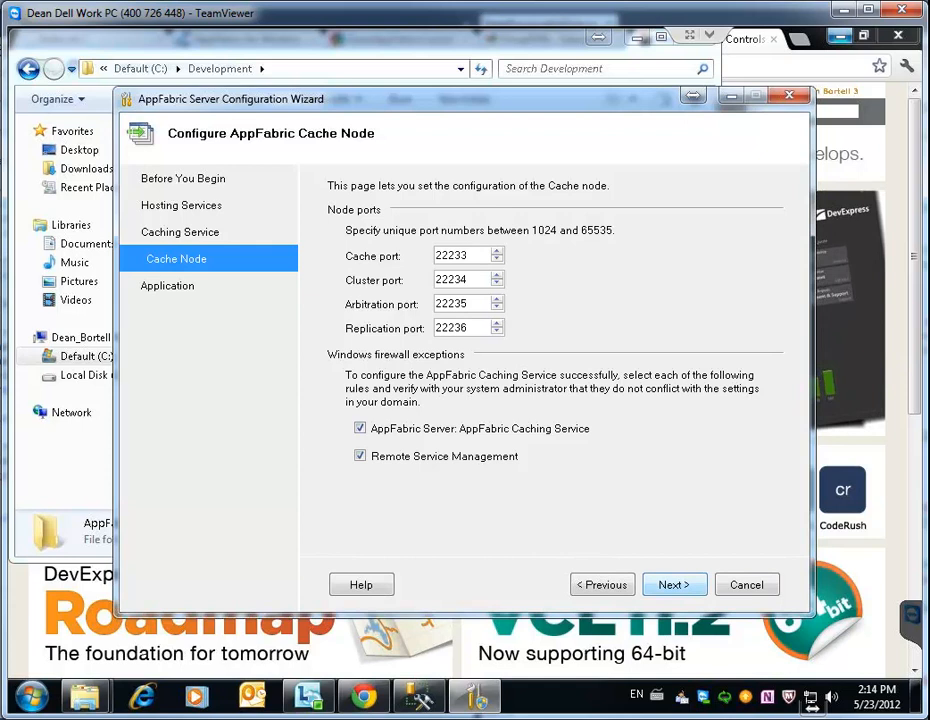
{"action": "left_click", "coordinate": [674, 585]}
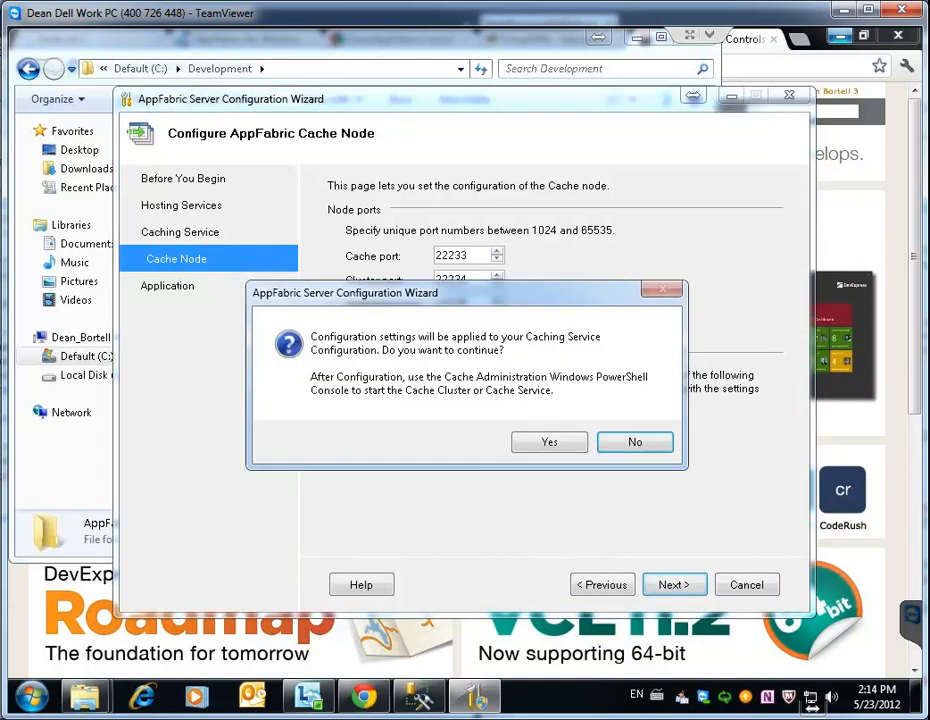
{"action": "key", "text": "Return"}
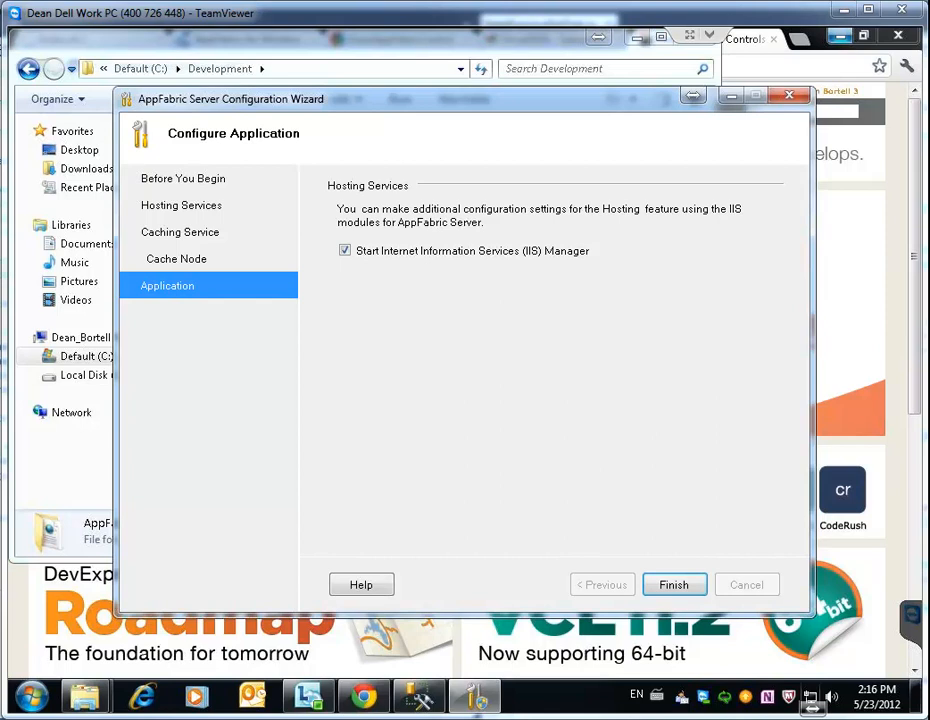
{"action": "left_click", "coordinate": [674, 585]}
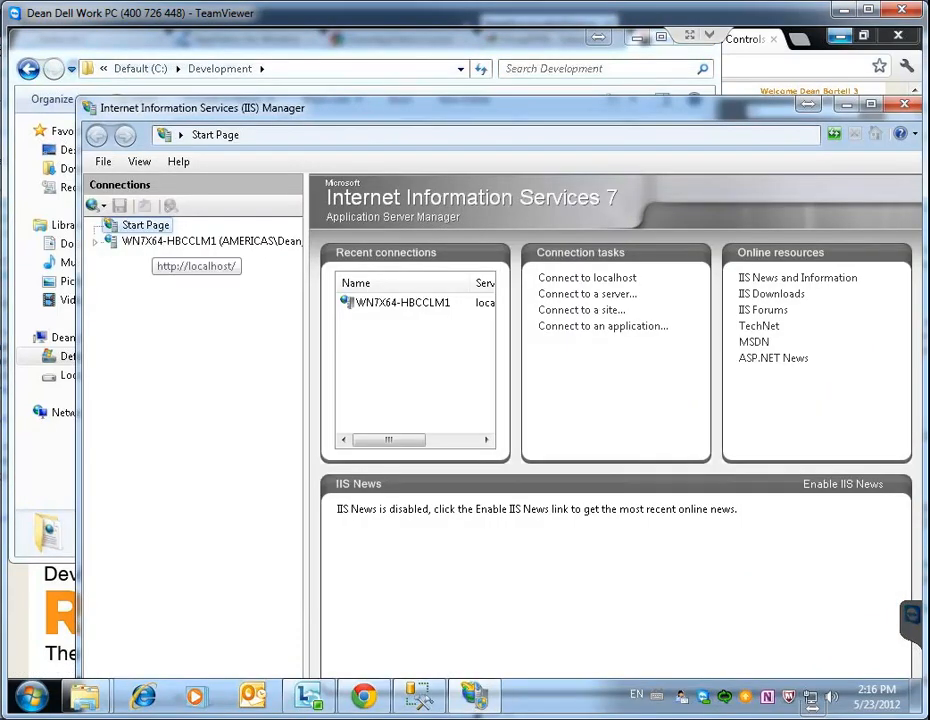
Reposition IIS Manager, open the WN7X64-HBCCLM1 server home page, and select AppFabric Dashboard
{"action": "left_click_drag", "start_coordinate": [380, 108], "coordinate": [332, 73]}
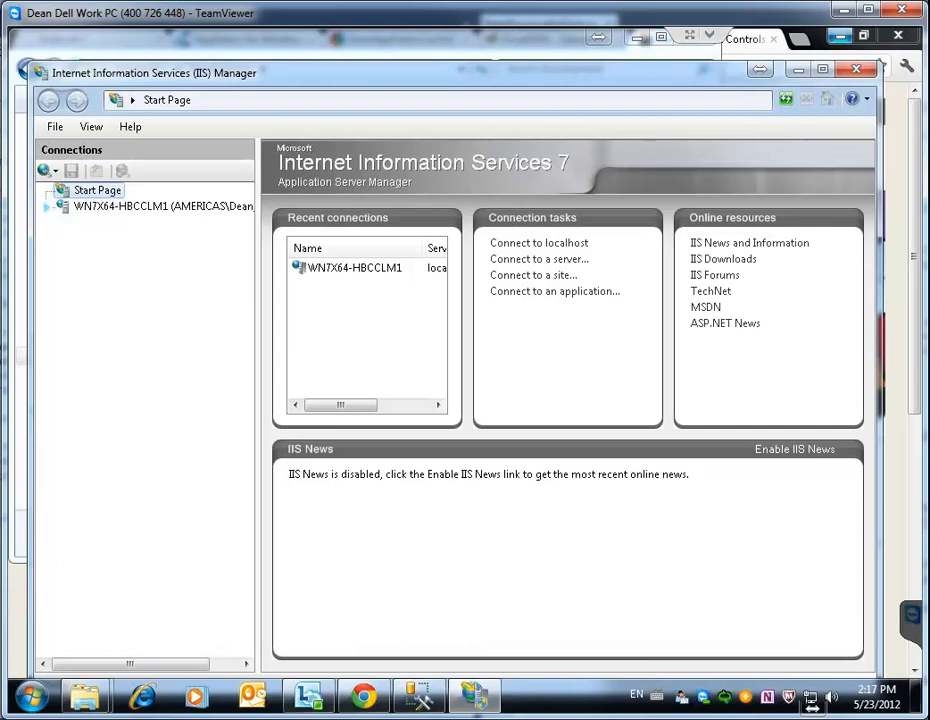
{"action": "left_click", "coordinate": [47, 207]}
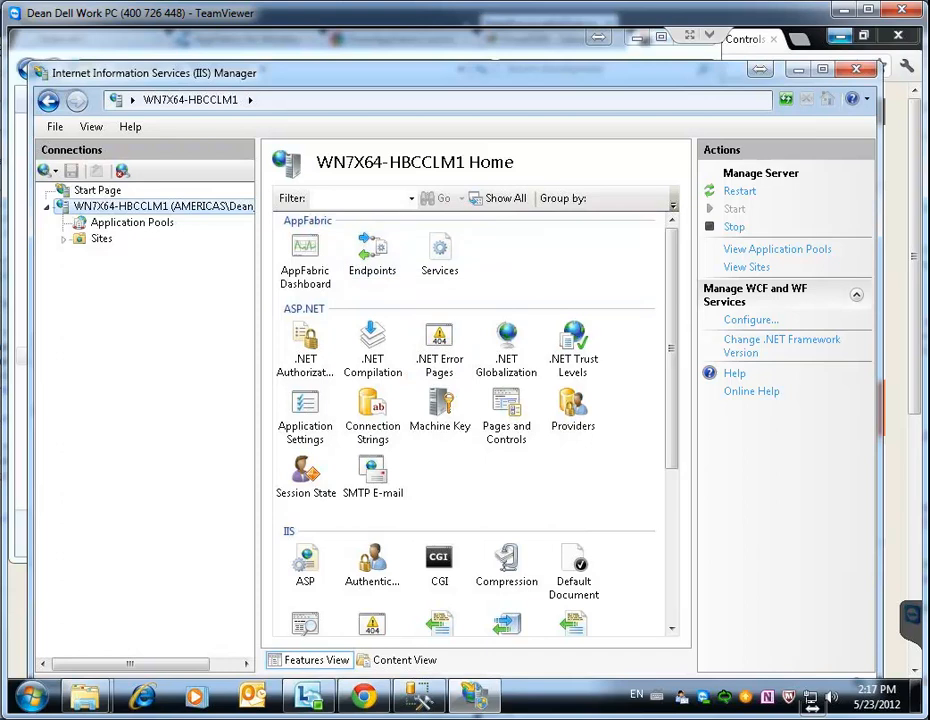
{"action": "scroll", "coordinate": [470, 420], "scroll_direction": "down", "scroll_amount": 5}
{"action": "scroll", "coordinate": [470, 420], "scroll_direction": "down", "scroll_amount": 1}
{"action": "scroll", "coordinate": [470, 420], "scroll_direction": "up", "scroll_amount": 6}
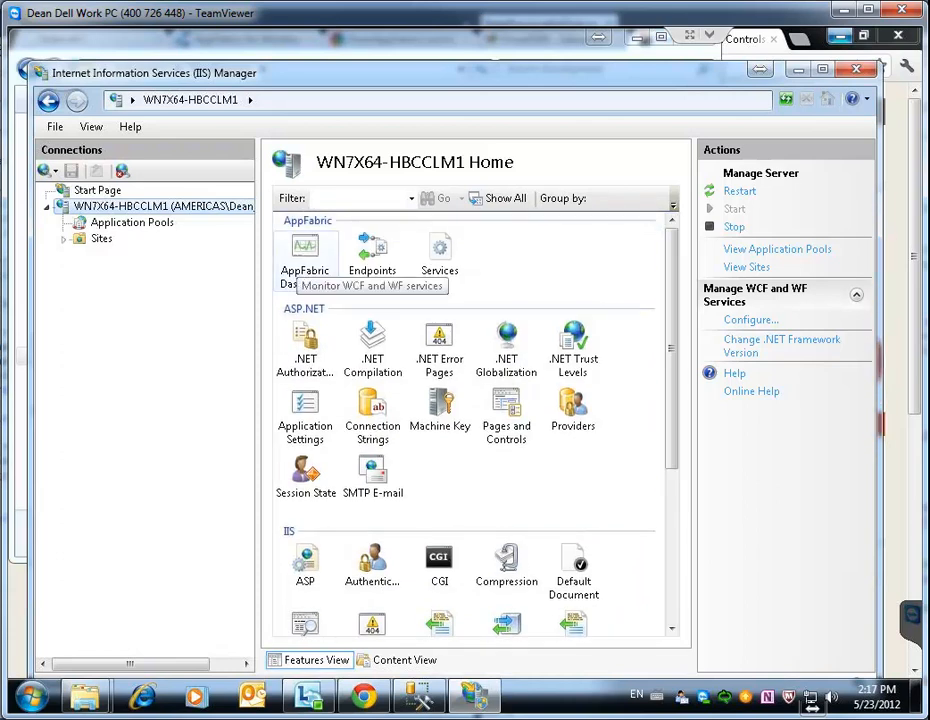
{"action": "left_click", "coordinate": [305, 258]}
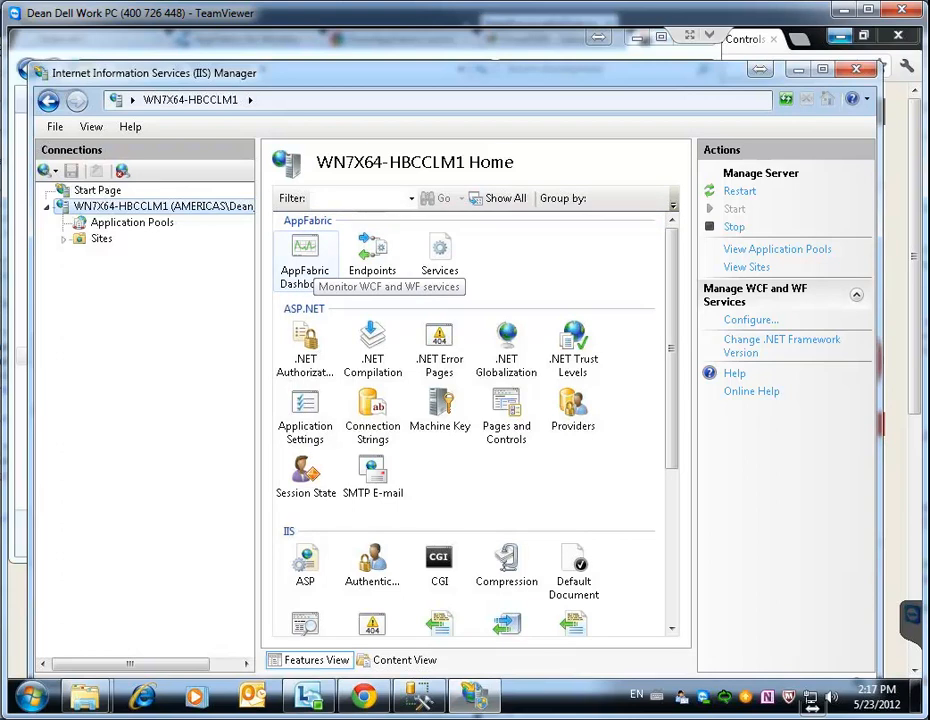